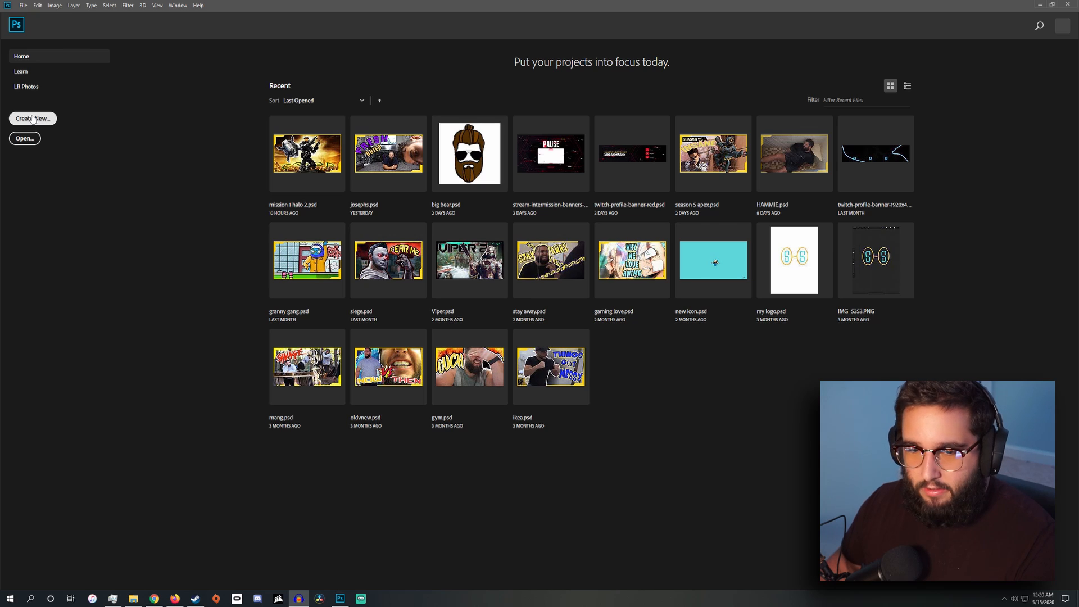
# Create a 1920 x 1080 px document at 72 pixels/inch with a white background and undo the stray path point
pyautogui.click(33, 119)
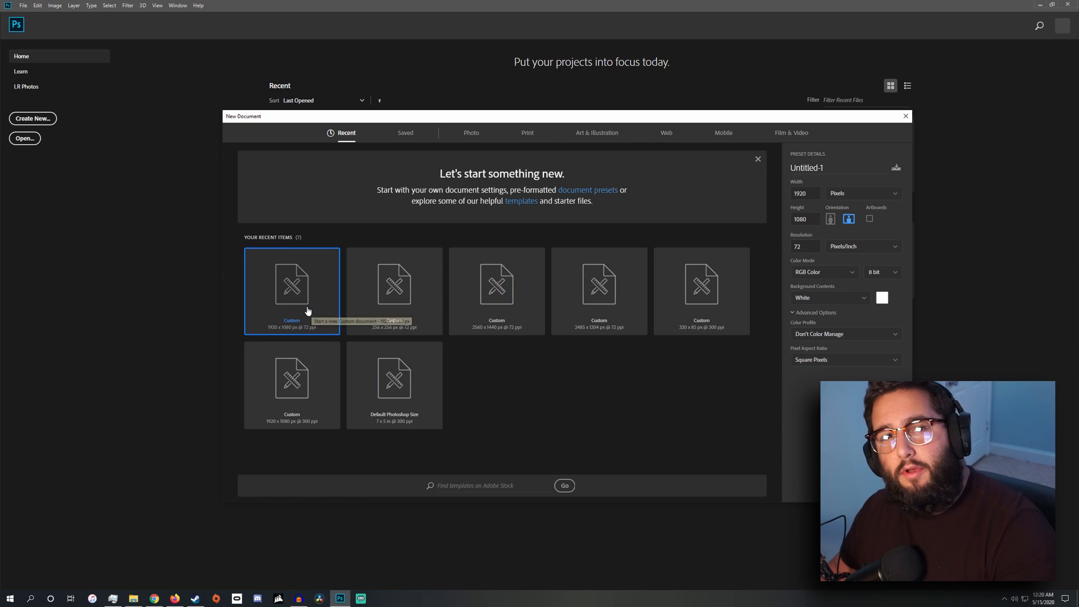
pyautogui.doubleClick(307, 309)
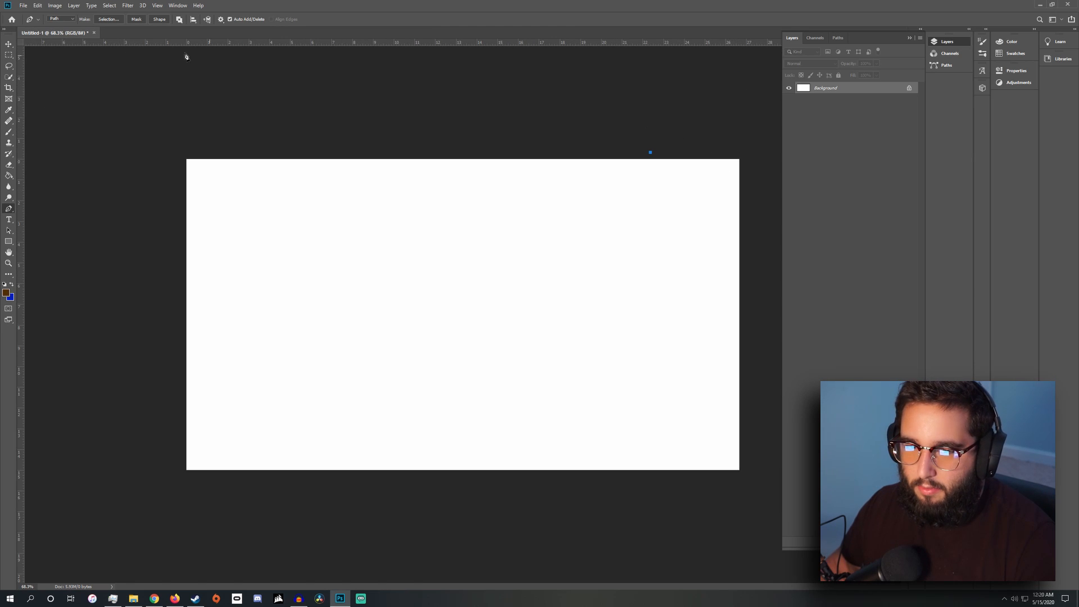
pyautogui.press('v')
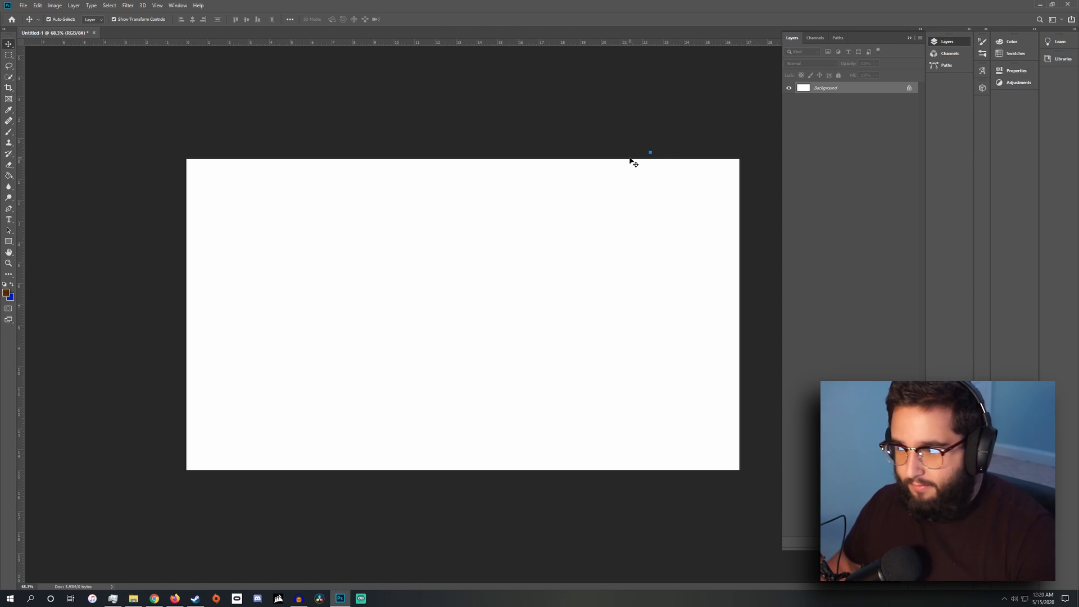
pyautogui.hotkey('ctrl', 'z')
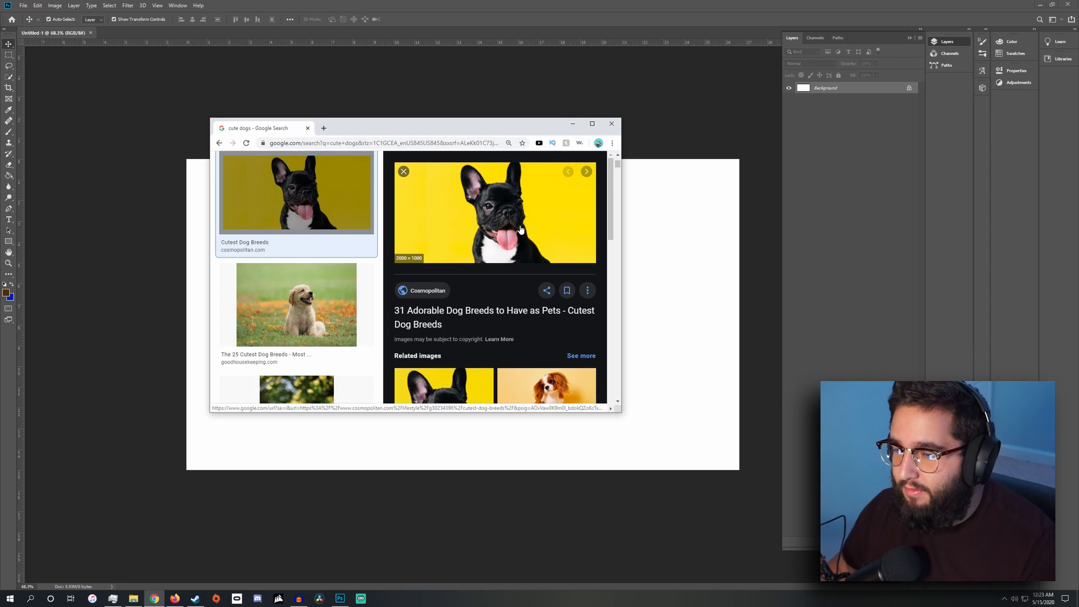
# Save the French bulldog picture from the Google image results in the browser and place it into the new Photoshop document
pyautogui.rightClick(531, 221)
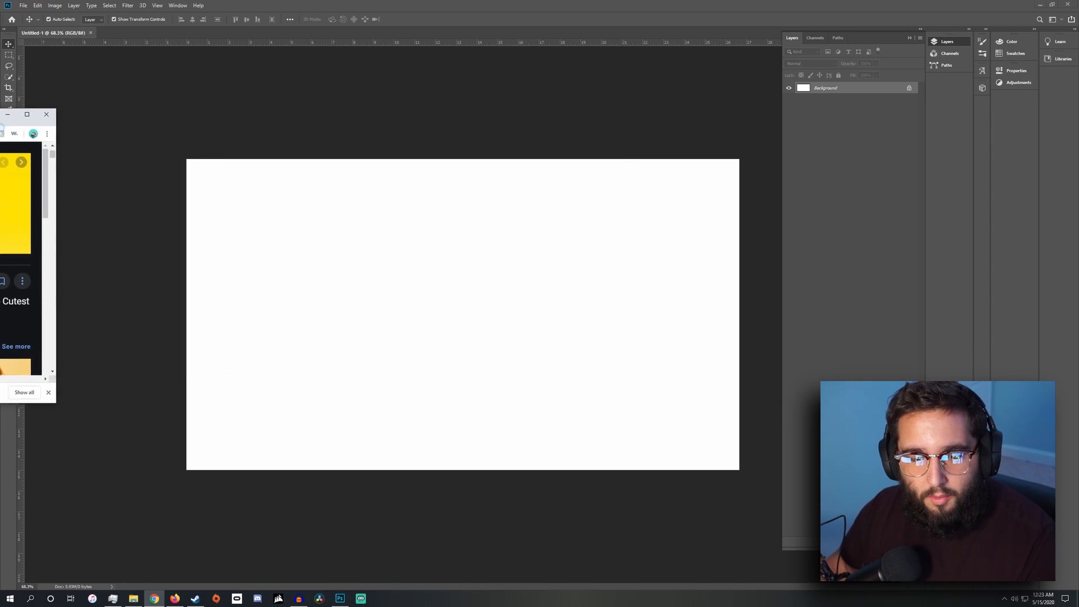
pyautogui.moveTo(1, 120); pyautogui.dragTo(0, 121)
pyautogui.moveTo(0, 319); pyautogui.dragTo(491, 318)
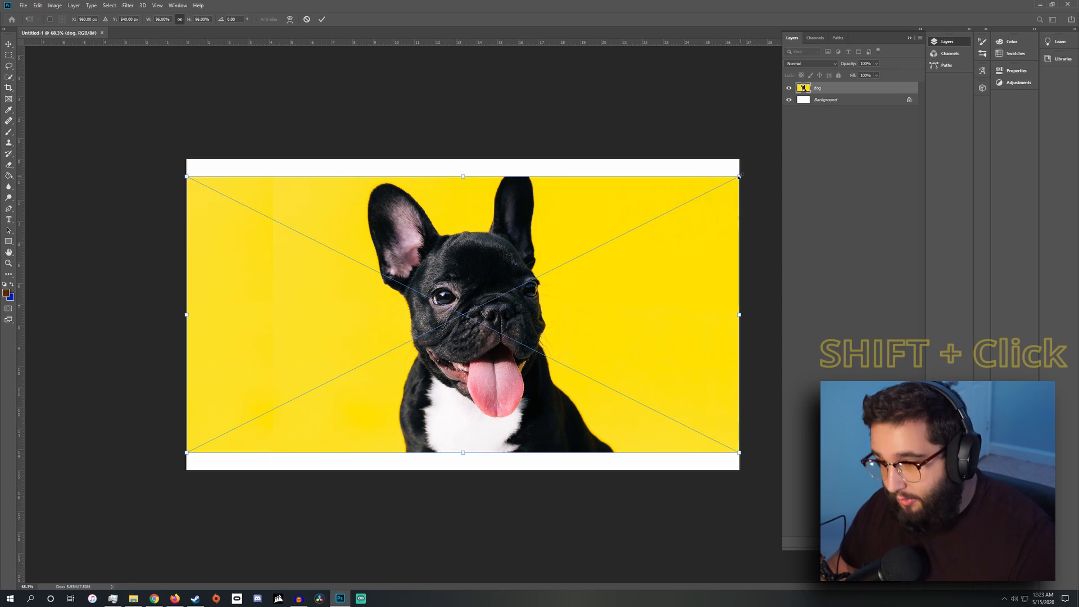
# Enlarge the placed dog image to cover the canvas, commit the transform, and shift the image toward the canvas's left side
pyautogui.moveTo(740, 176); pyautogui.dragTo(750, 159)
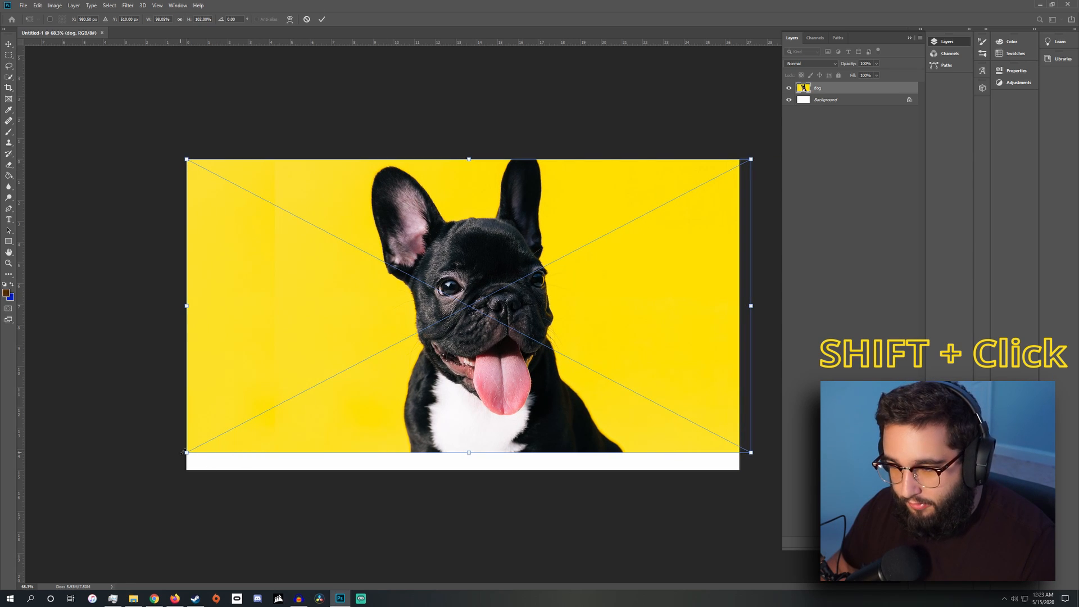
pyautogui.moveTo(186, 453); pyautogui.dragTo(148, 478)
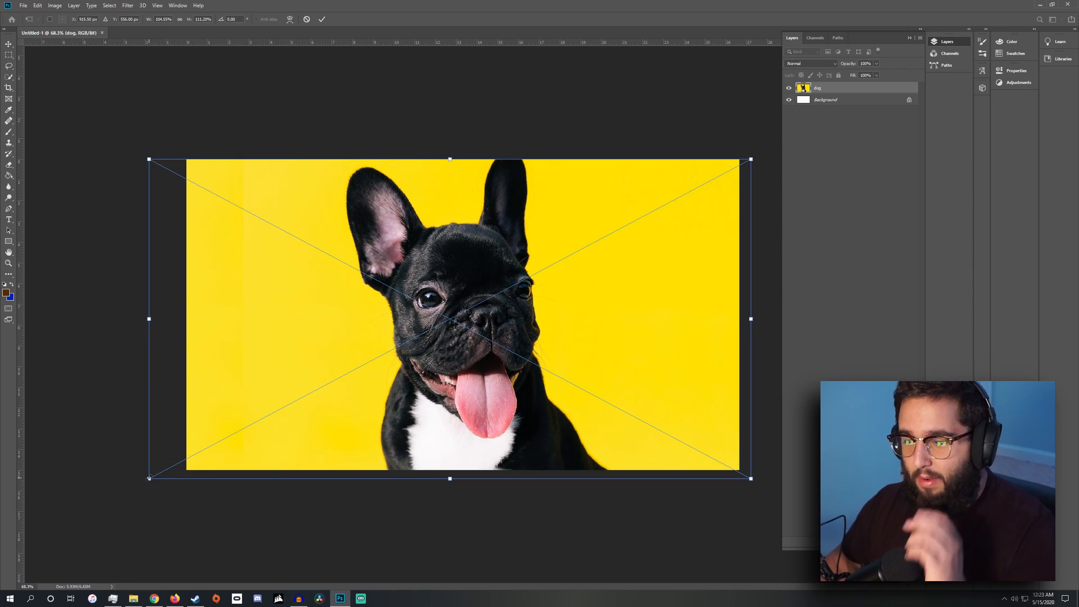
pyautogui.press('Return')
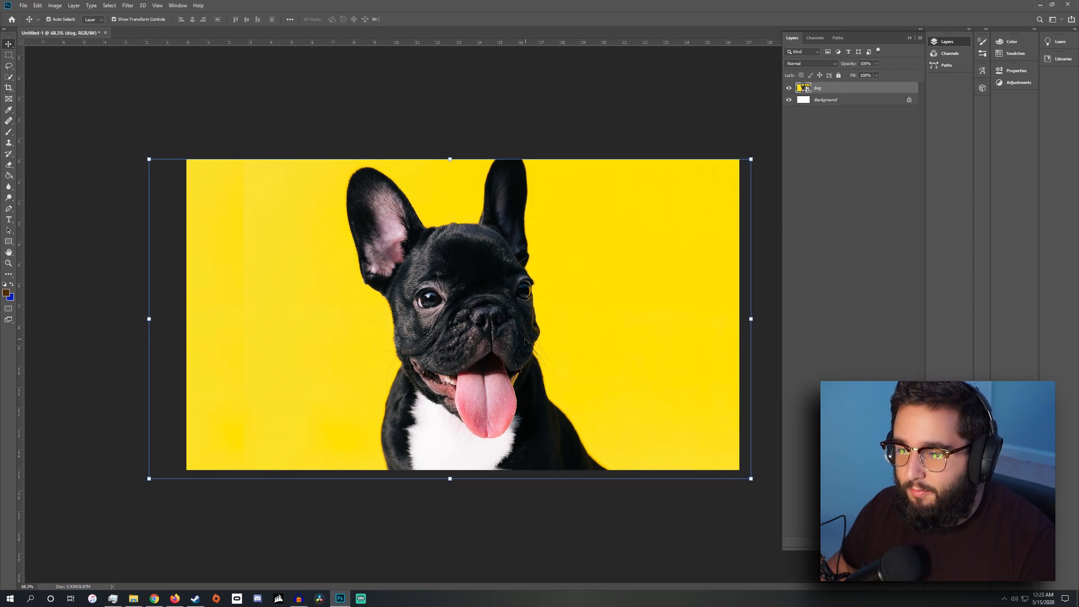
pyautogui.moveTo(523, 340); pyautogui.dragTo(417, 340)
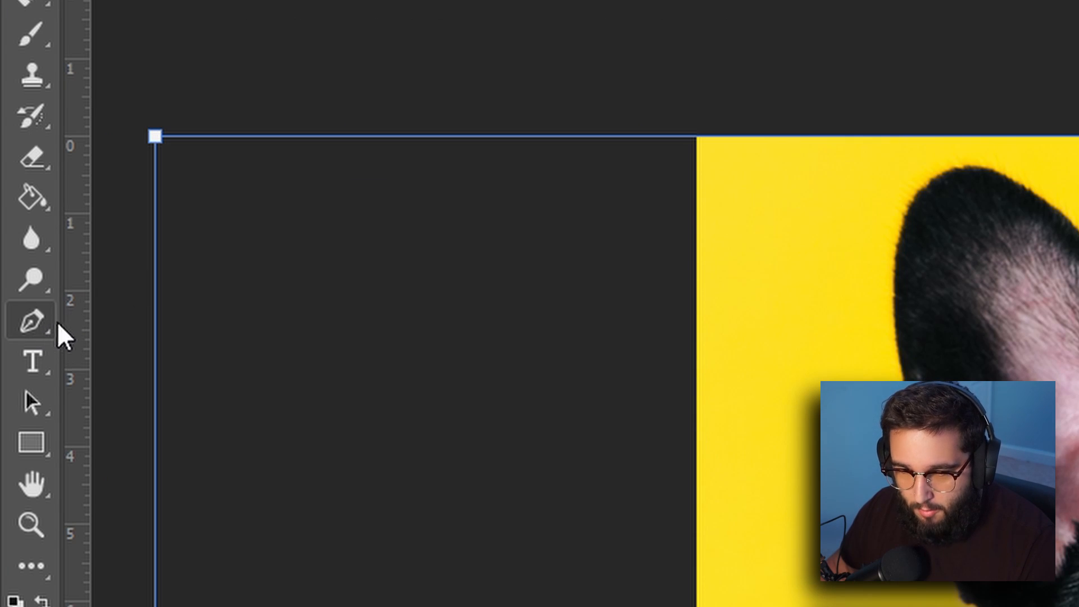
# Start a Pen path with a near-vertical line across the yellow background right of the dog, extending beyond the canvas's upper and lower edges
pyautogui.click(10, 210)
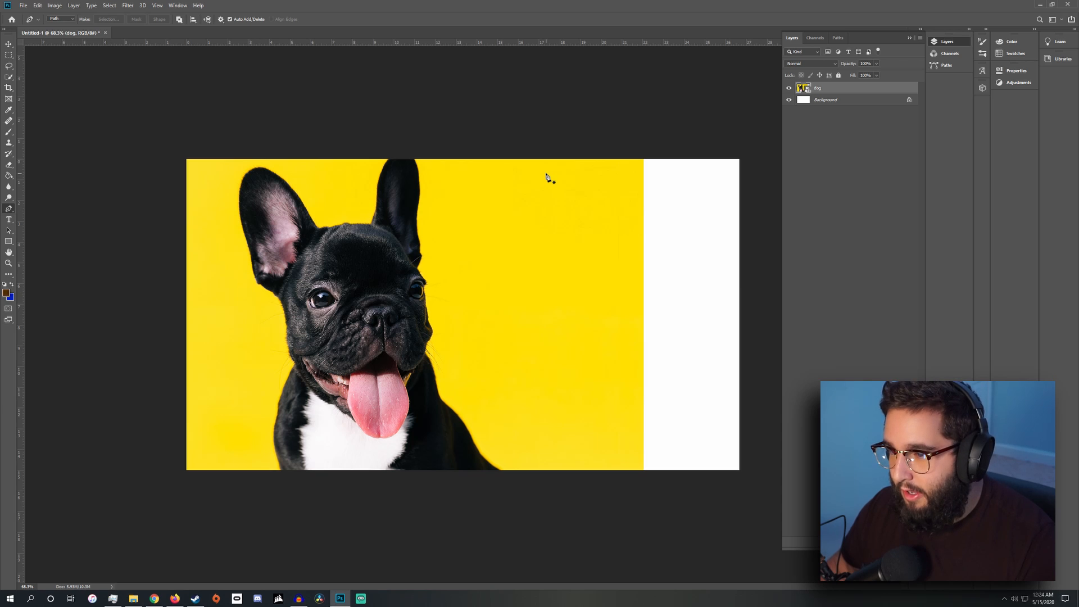
pyautogui.click(554, 153)
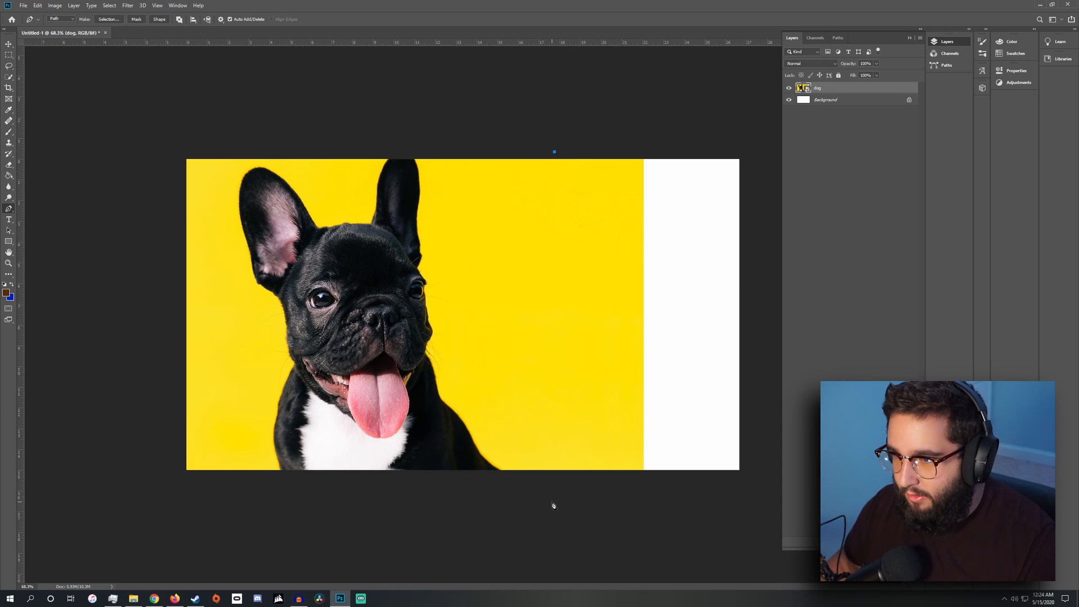
pyautogui.click(552, 502)
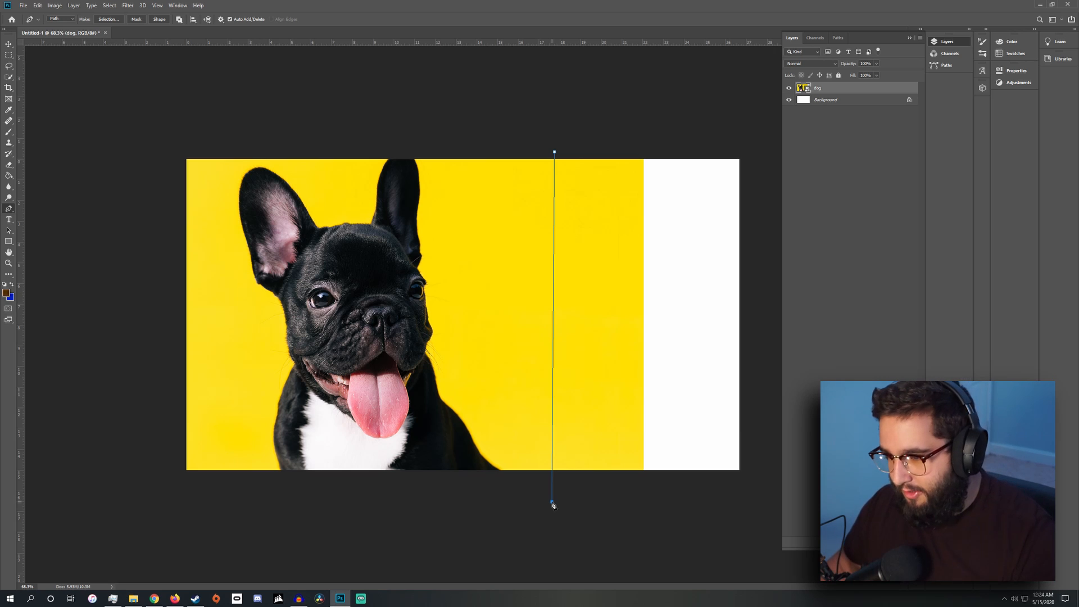
pyautogui.click(645, 509)
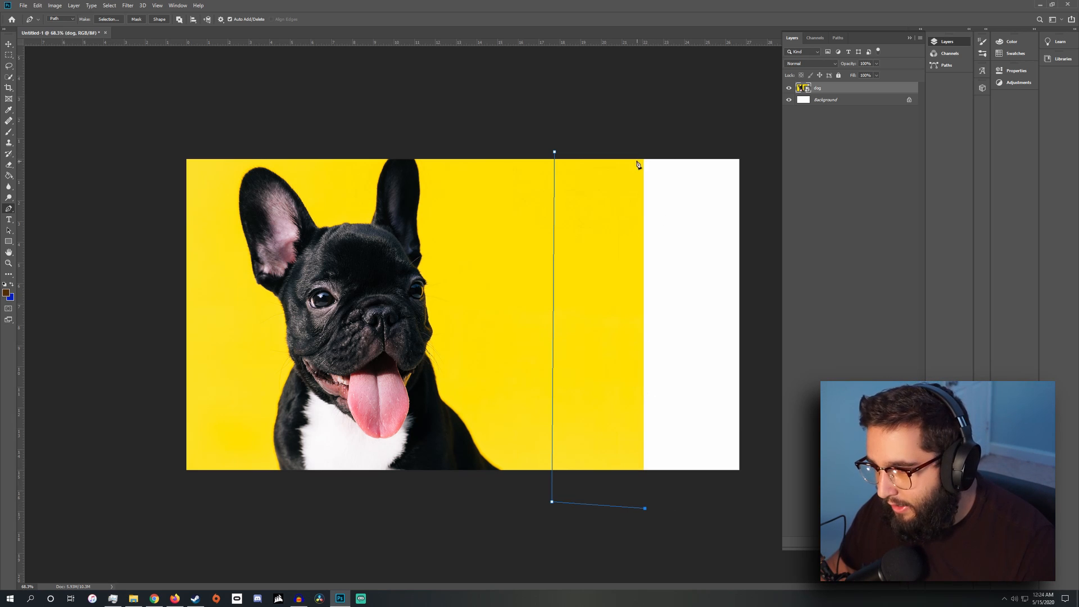
pyautogui.click(640, 138)
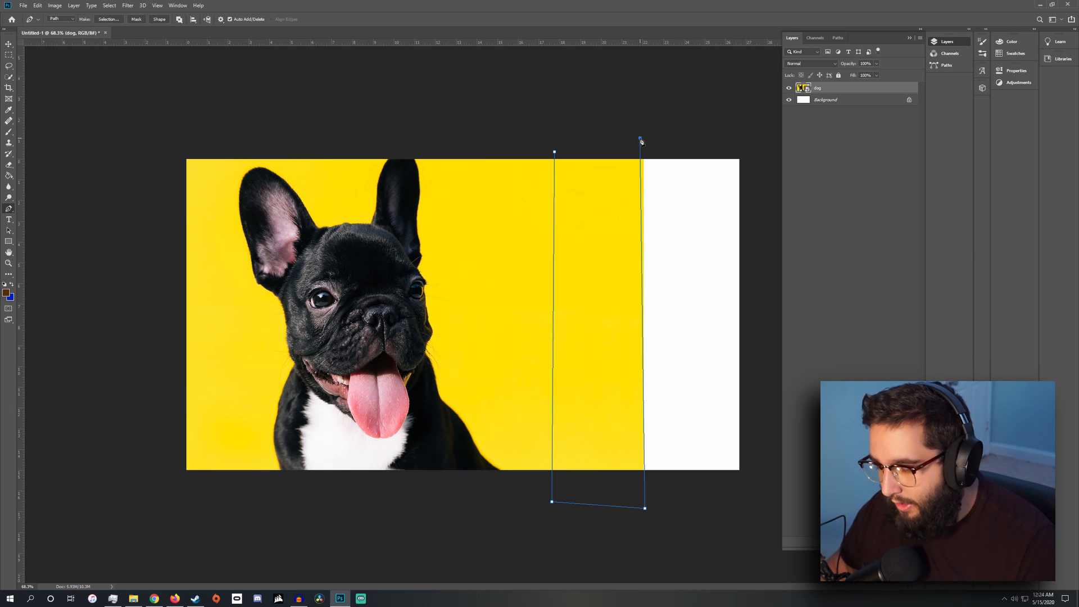
pyautogui.hotkey('ctrl', 'z')
pyautogui.hotkey('ctrl', 'z')
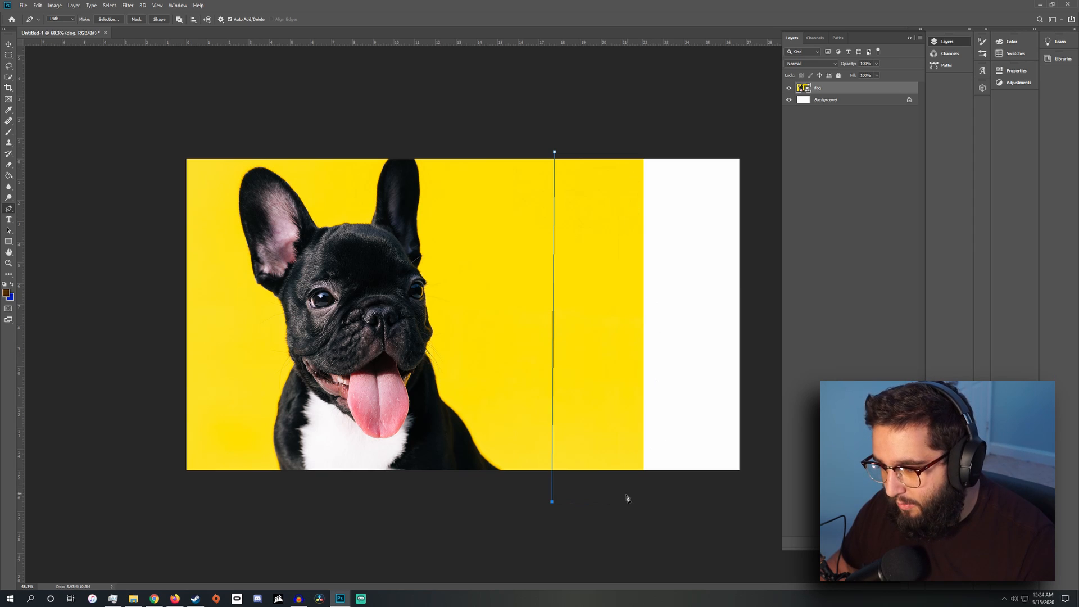
# Close the path as a tall strip of plain yellow background, keeping its right side just inside the image's right edge
pyautogui.click(627, 499)
pyautogui.click(623, 117)
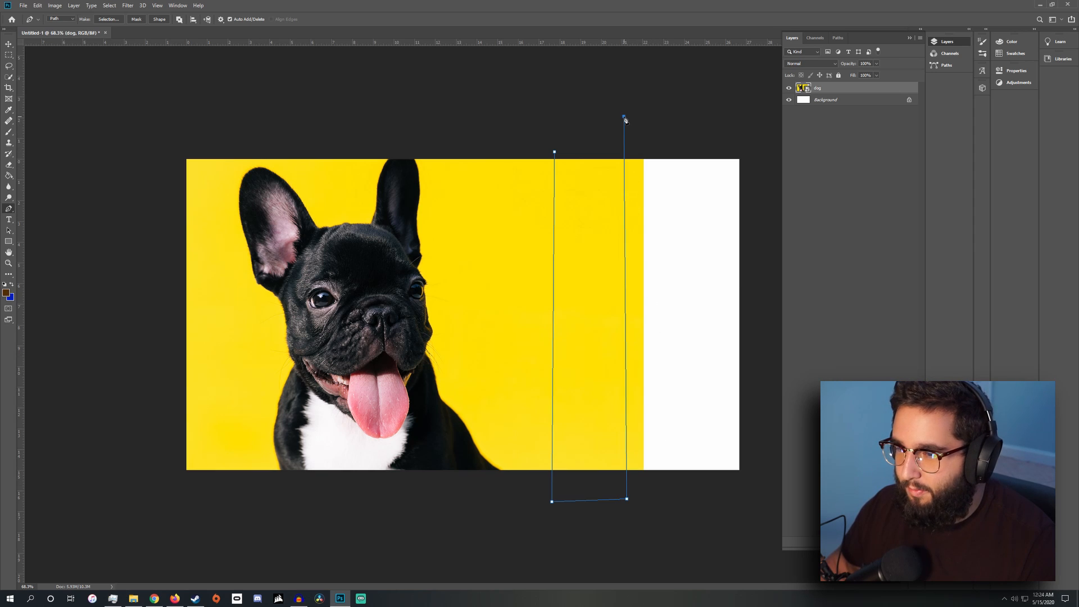
pyautogui.click(560, 115)
pyautogui.click(555, 153)
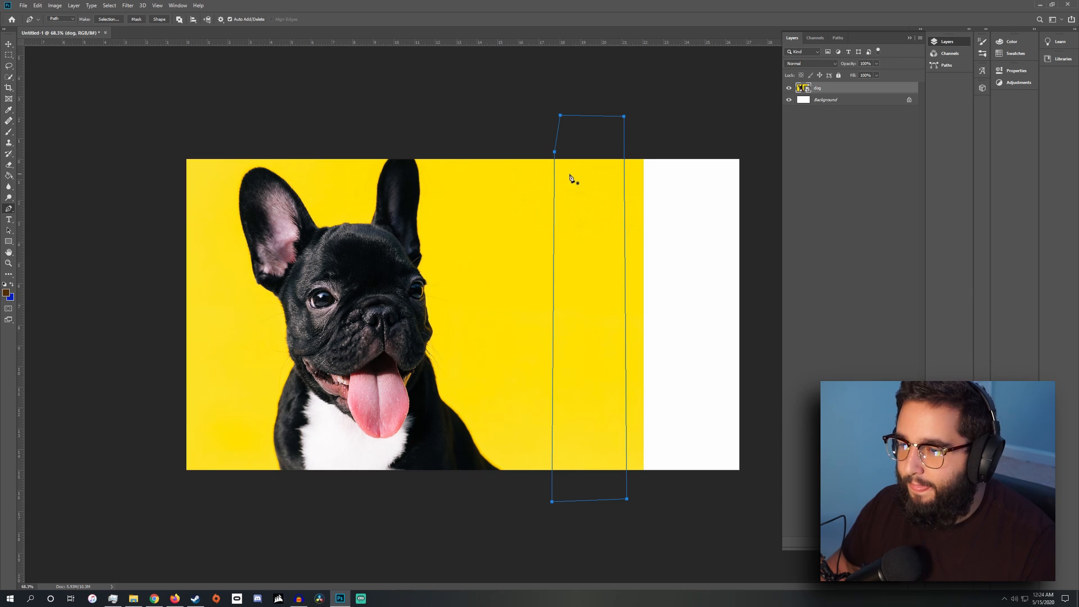
# Convert the strip path into a new anti-aliased selection with 0 px feather and copy the selected area to a new layer
pyautogui.rightClick(571, 178)
pyautogui.click(562, 155)
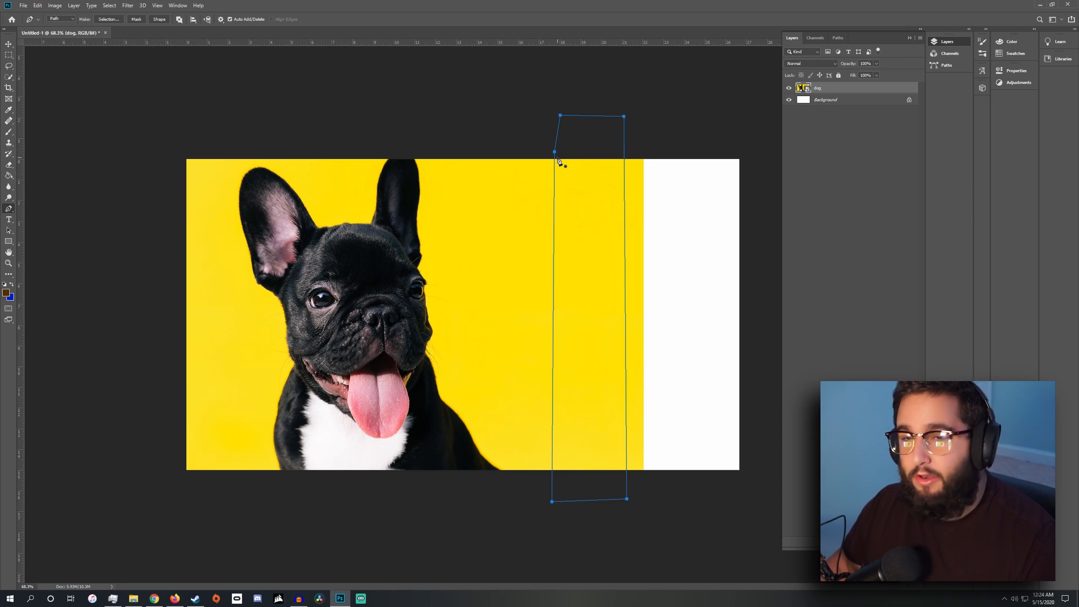
pyautogui.rightClick(570, 168)
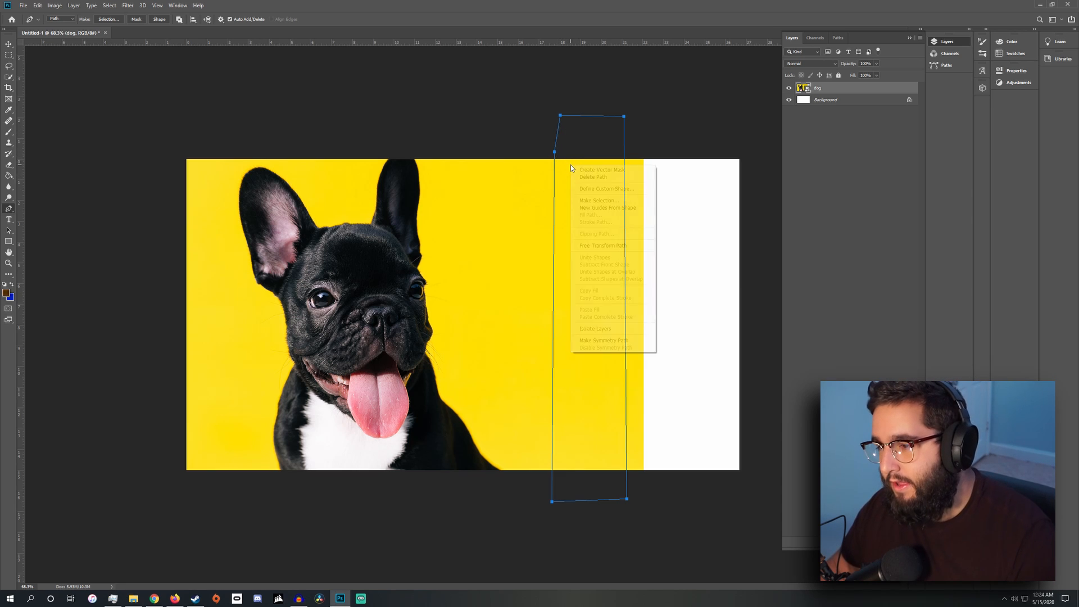
pyautogui.click(594, 200)
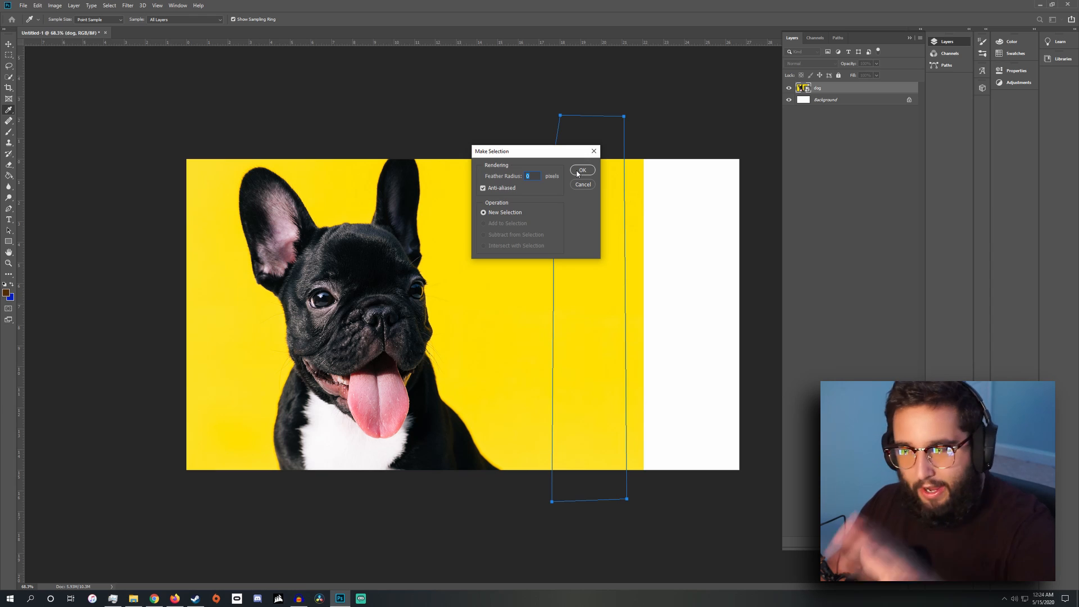
pyautogui.click(579, 171)
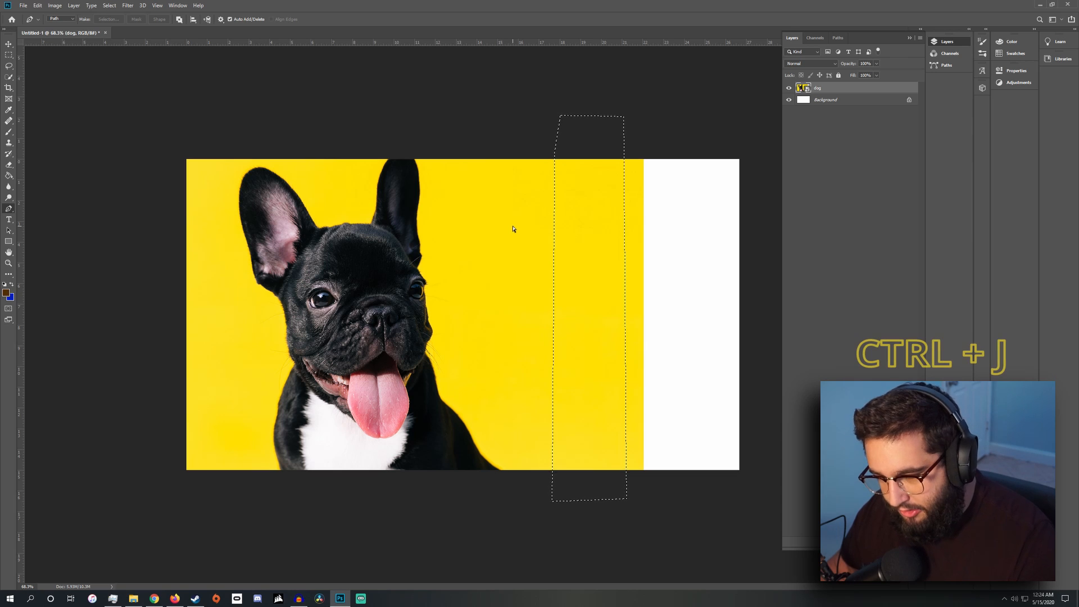
pyautogui.hotkey('ctrl', 'j')
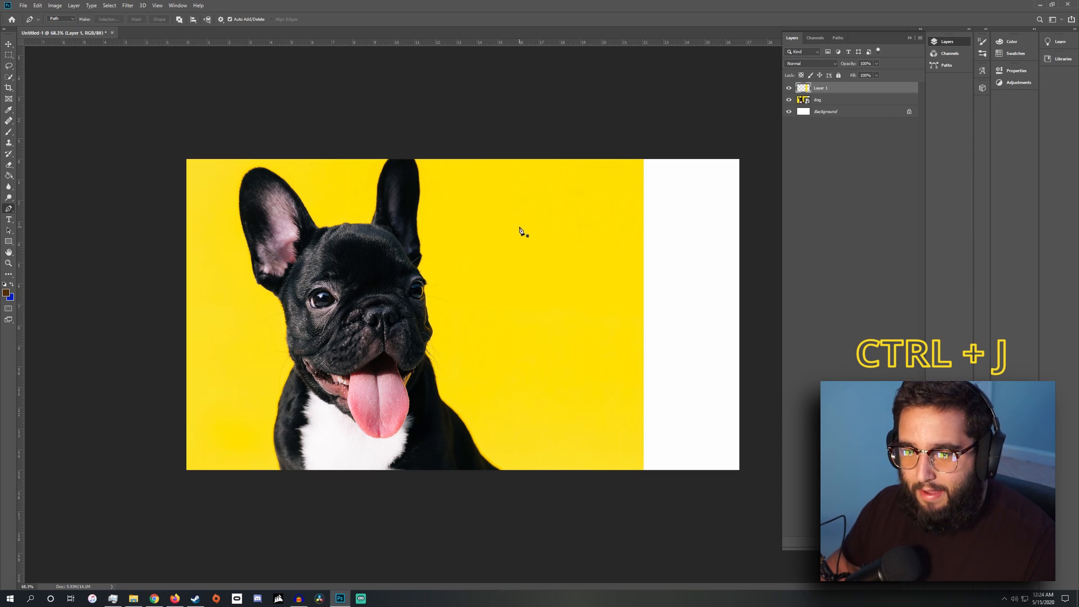
# Move the copied yellow strip over the white gap, then duplicate it and shift the duplicate to cover the canvas's right edge
pyautogui.click(8, 44)
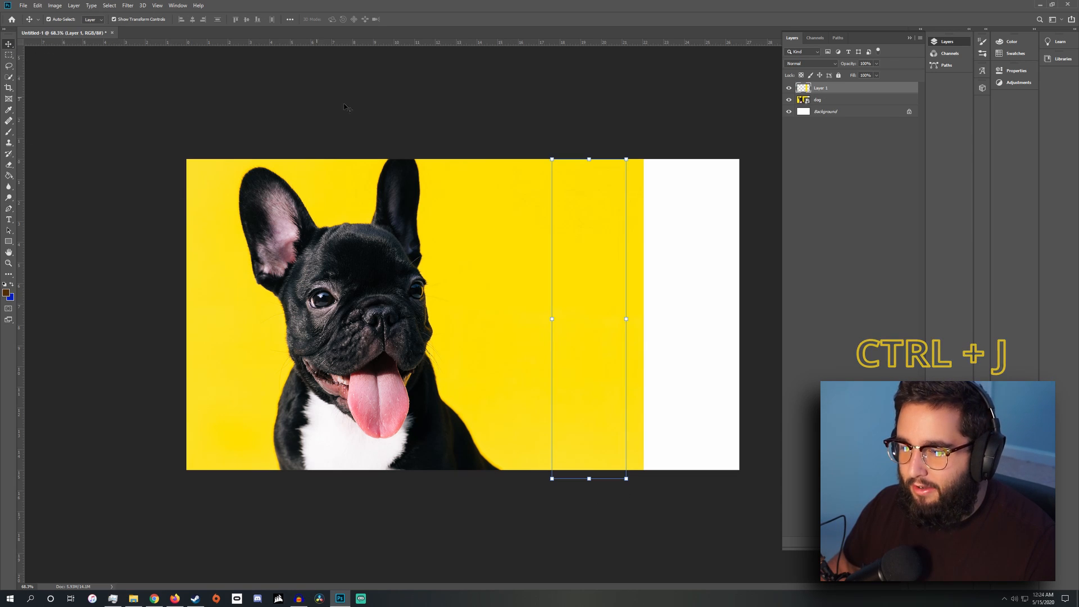
pyautogui.moveTo(577, 254); pyautogui.dragTo(665, 249)
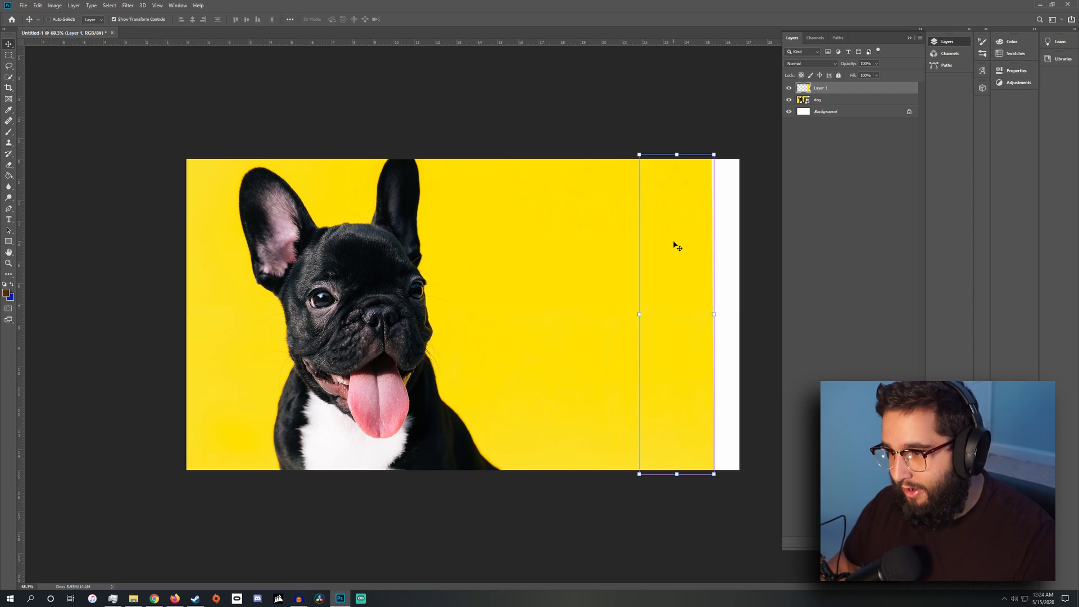
pyautogui.hotkey('ctrl', 'j')
pyautogui.moveTo(673, 244); pyautogui.dragTo(735, 243)
pyautogui.click(607, 116)
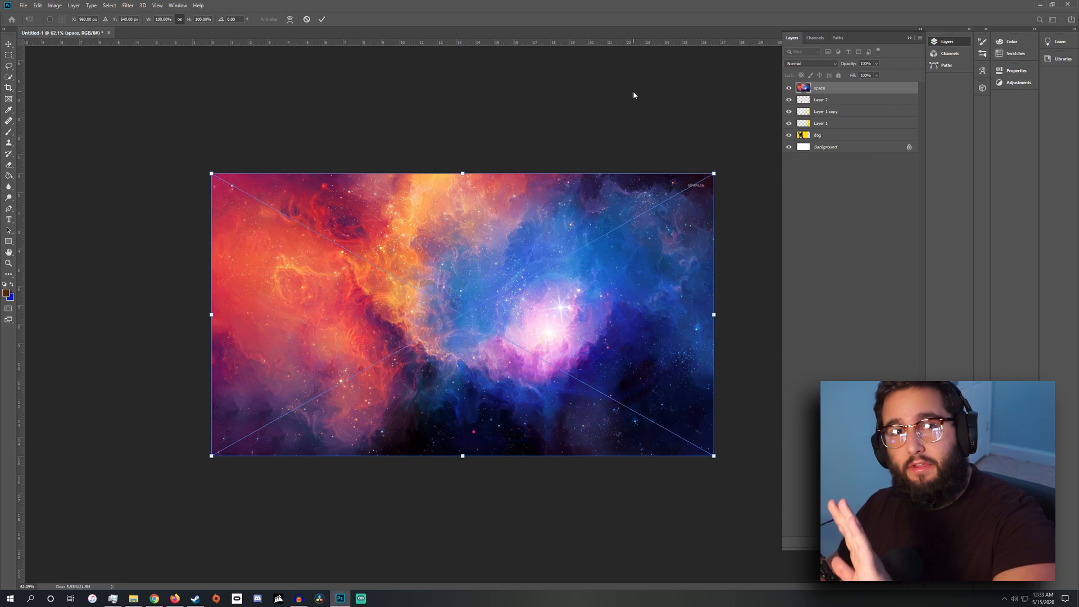
# Commit the placed space image at 100% scale and hide its layer
pyautogui.press('Return')
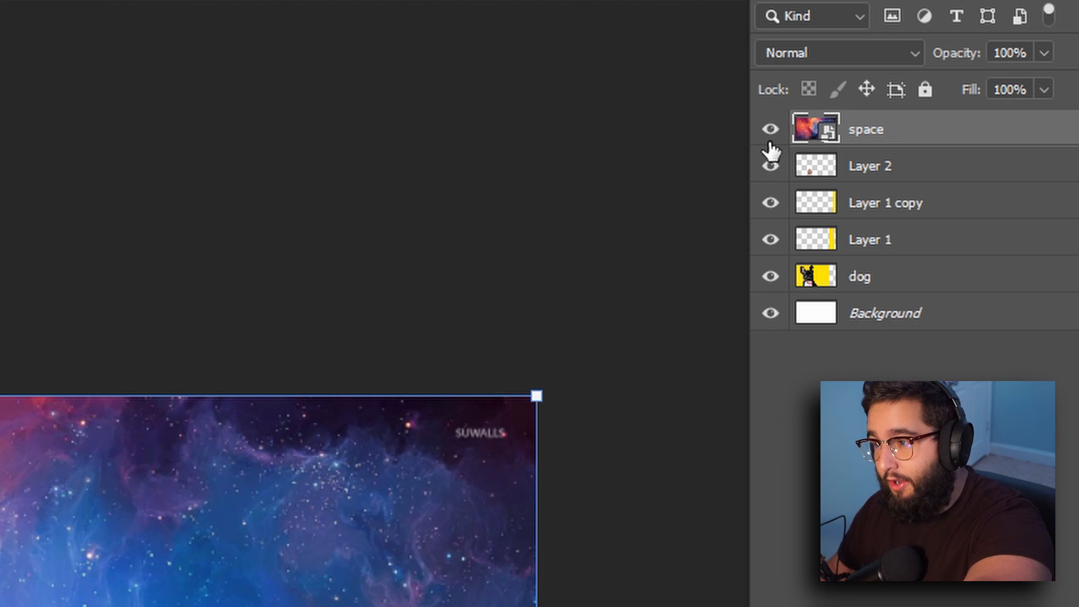
pyautogui.click(770, 130)
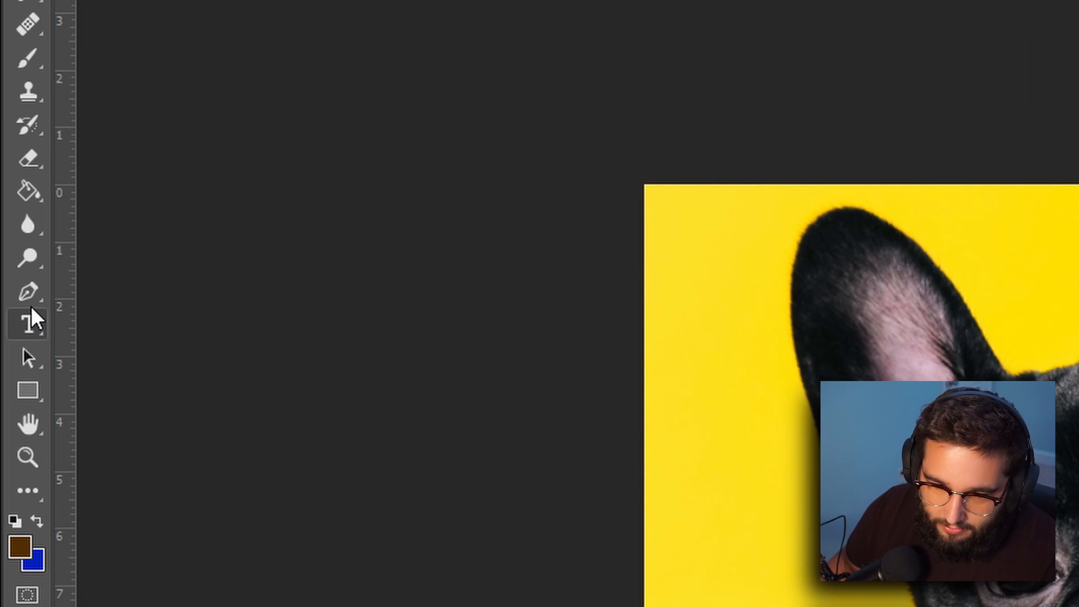
# Trace the dog's outline with a Pen tool path, starting where its shoulder meets the image's lower edge and following the back upward
pyautogui.click(28, 293)
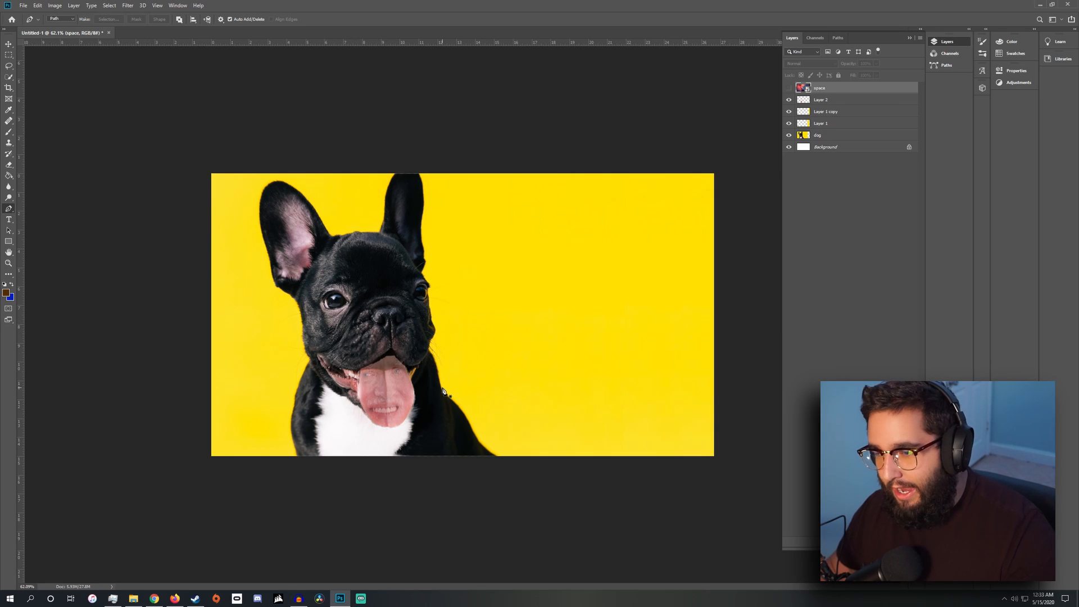
pyautogui.scroll(5, 504, 445)
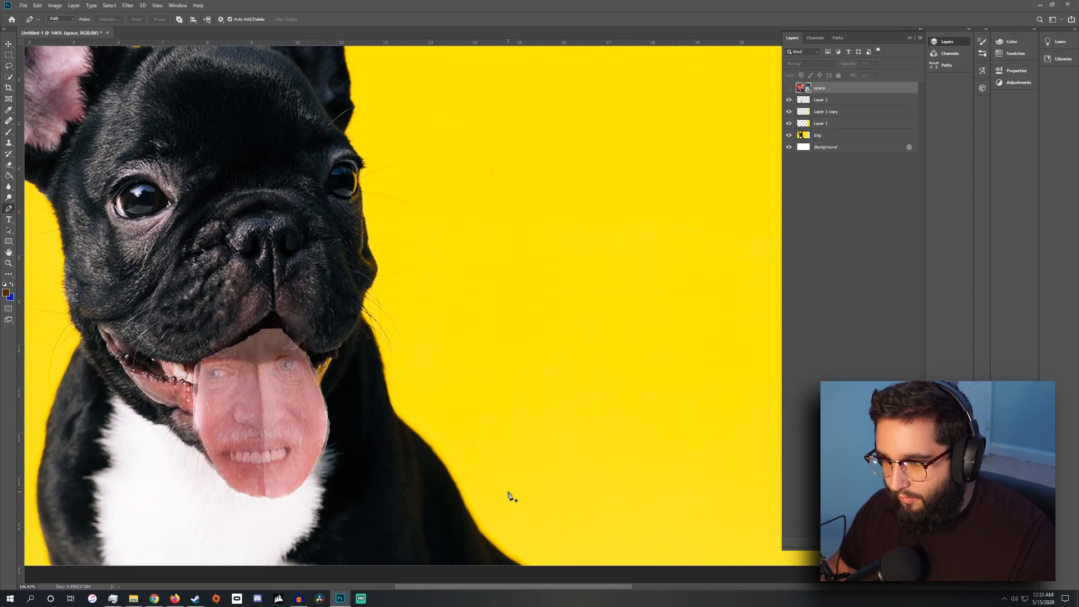
pyautogui.scroll(1, 497, 548)
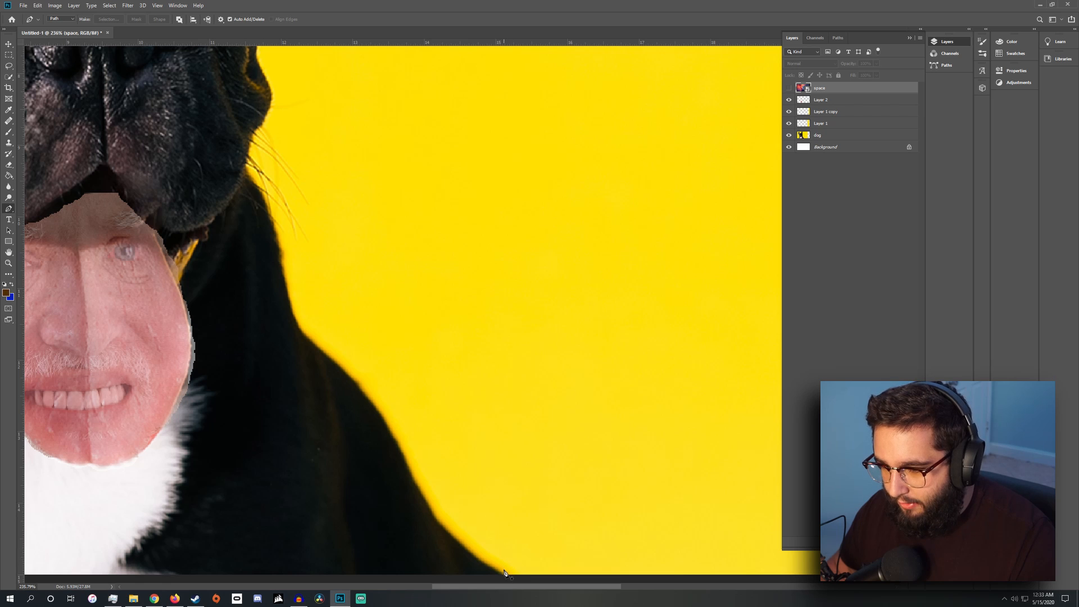
pyautogui.click(497, 574)
pyautogui.click(482, 562)
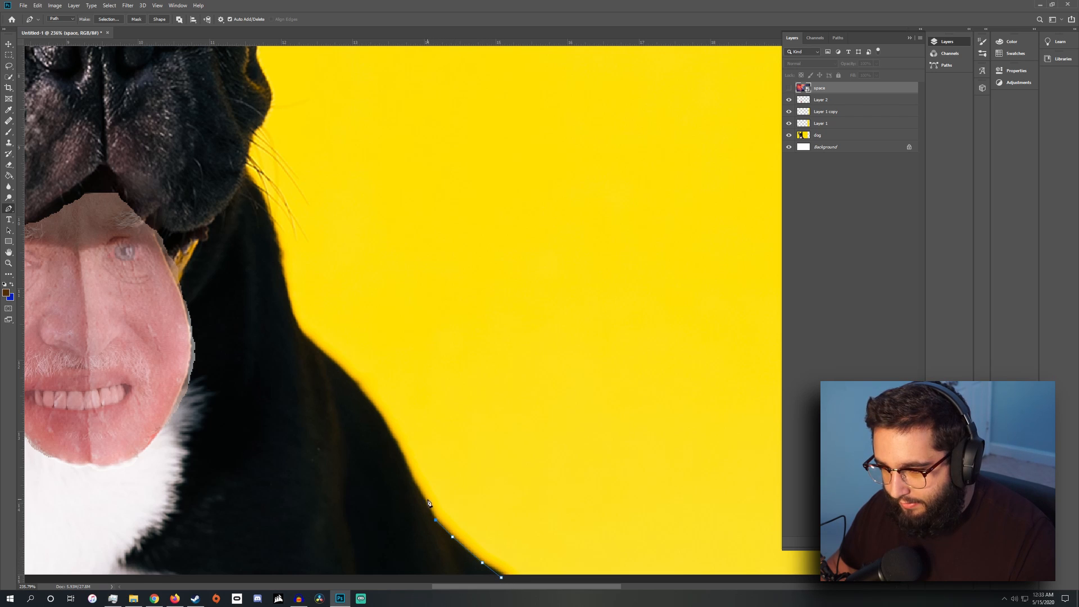
pyautogui.click(399, 448)
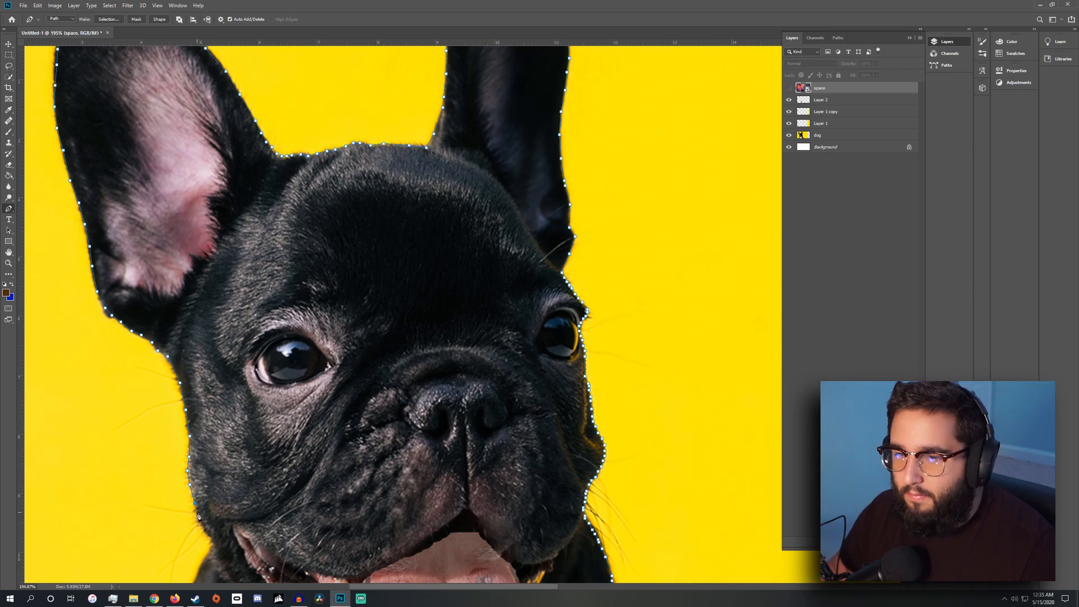
# Continue the path down the dog's other shoulder and close it just below the image's lower edge at the starting anchor
pyautogui.scroll(-2, 215, 543)
pyautogui.scroll(-3, 215, 543)
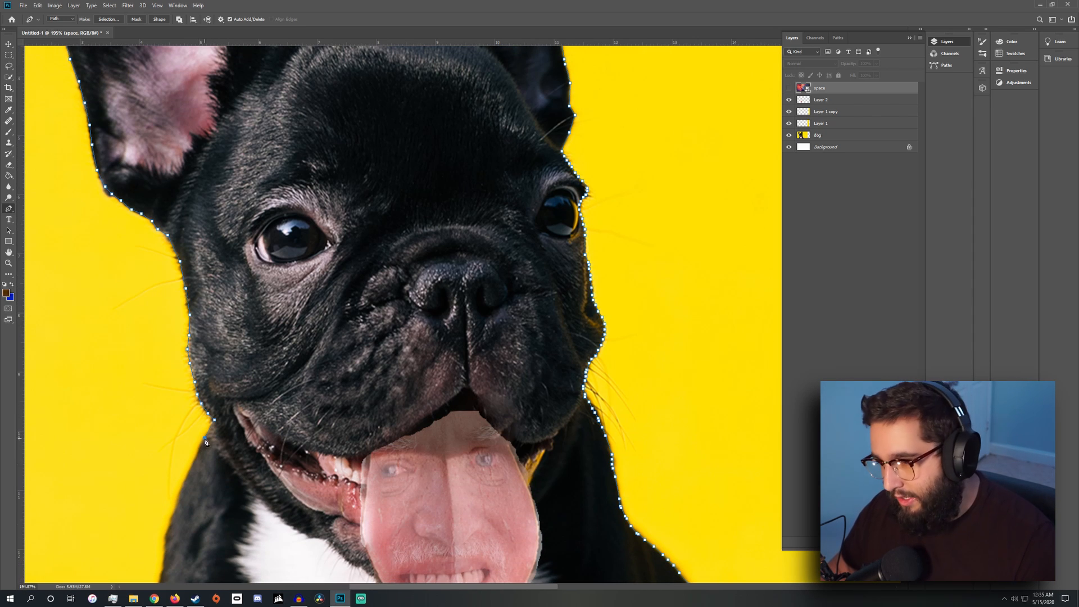
pyautogui.scroll(-2, 170, 545)
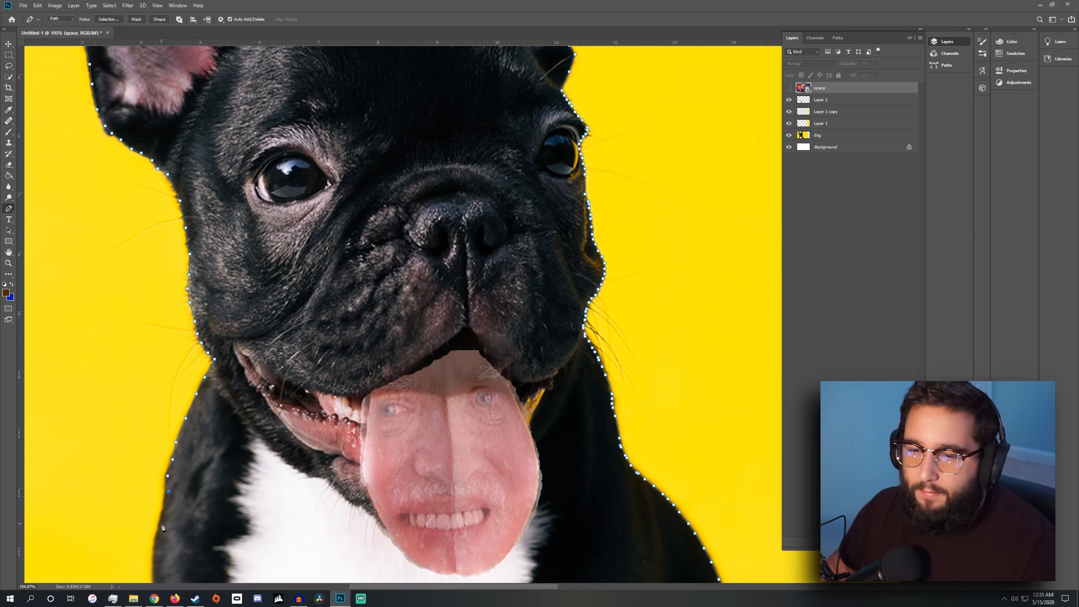
pyautogui.scroll(-2, 161, 537)
pyautogui.click(155, 513)
pyautogui.scroll(-2, 162, 561)
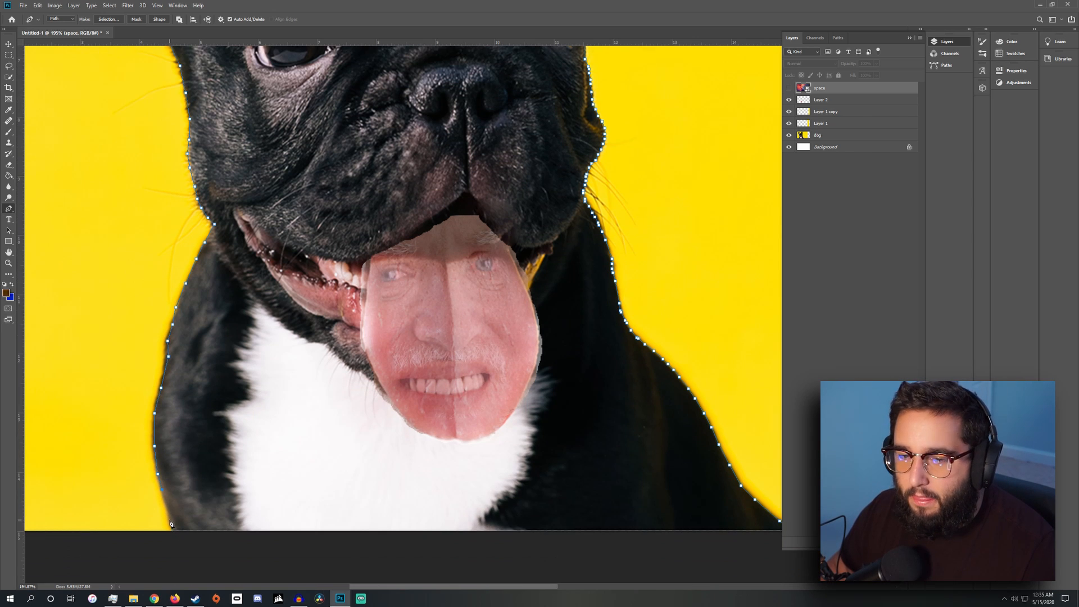
pyautogui.click(274, 537)
pyautogui.moveTo(375, 588); pyautogui.dragTo(434, 586)
pyautogui.click(545, 534)
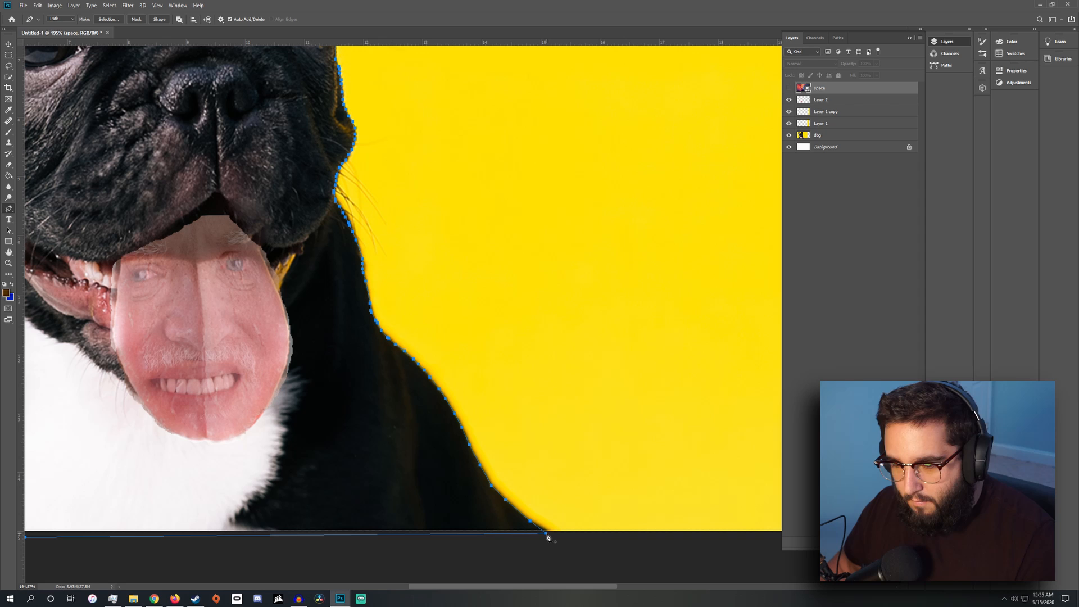
# Convert the dog path into a new anti-aliased selection with 0 px feather and copy the dog from the dog layer to a new layer
pyautogui.rightClick(361, 449)
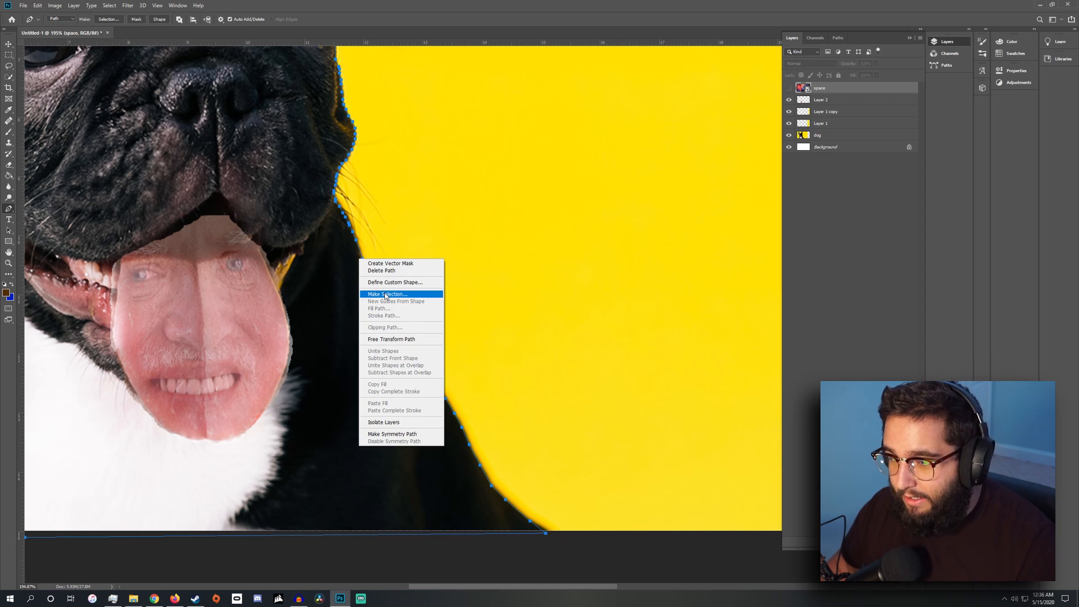
pyautogui.click(378, 294)
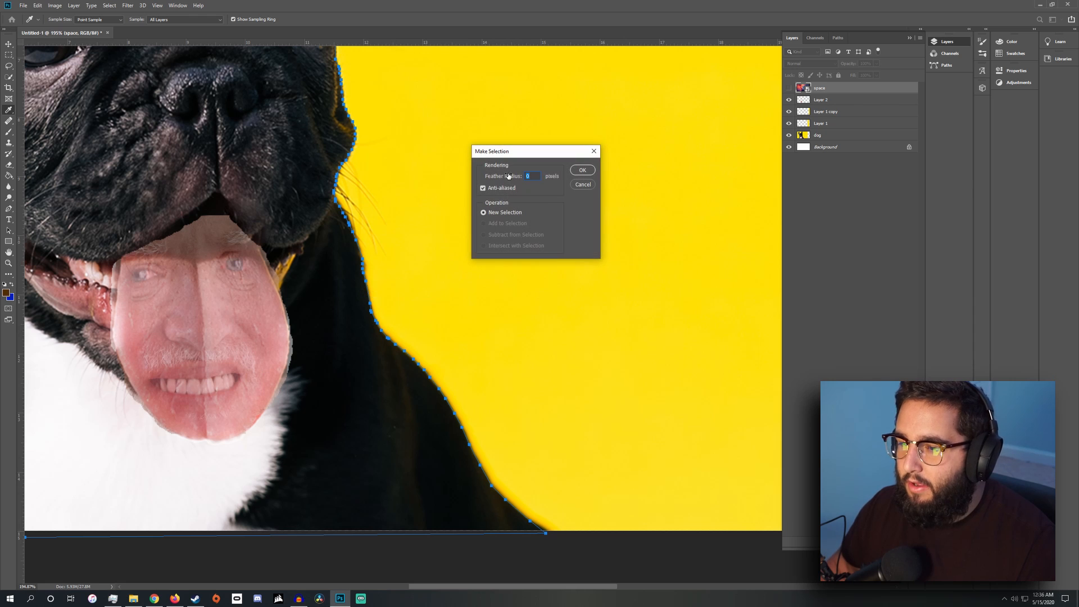
pyautogui.click(590, 168)
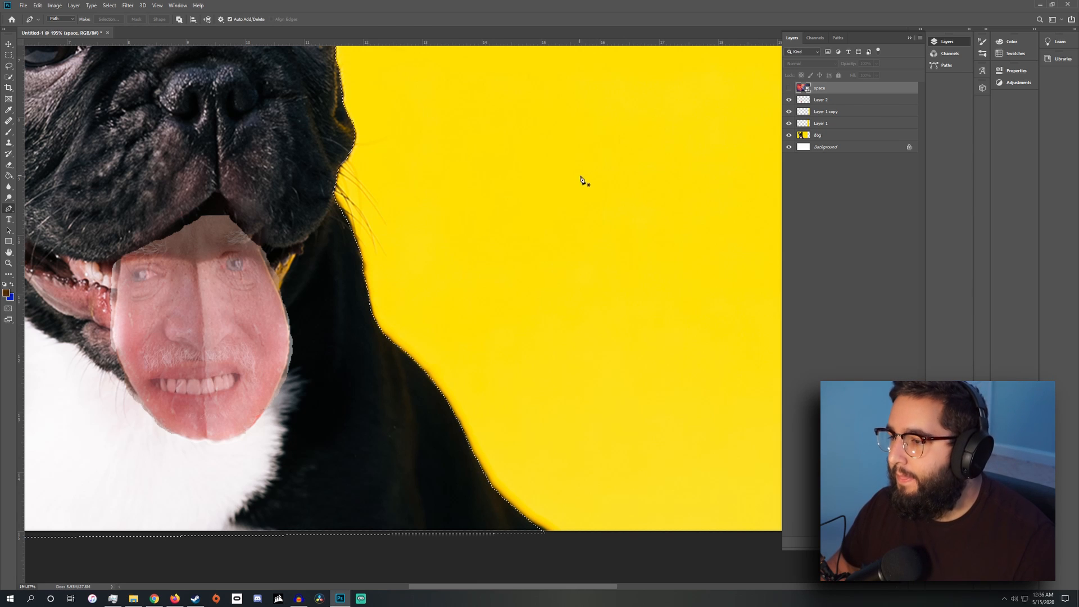
pyautogui.scroll(-1, 652, 183)
pyautogui.scroll(-1, 652, 182)
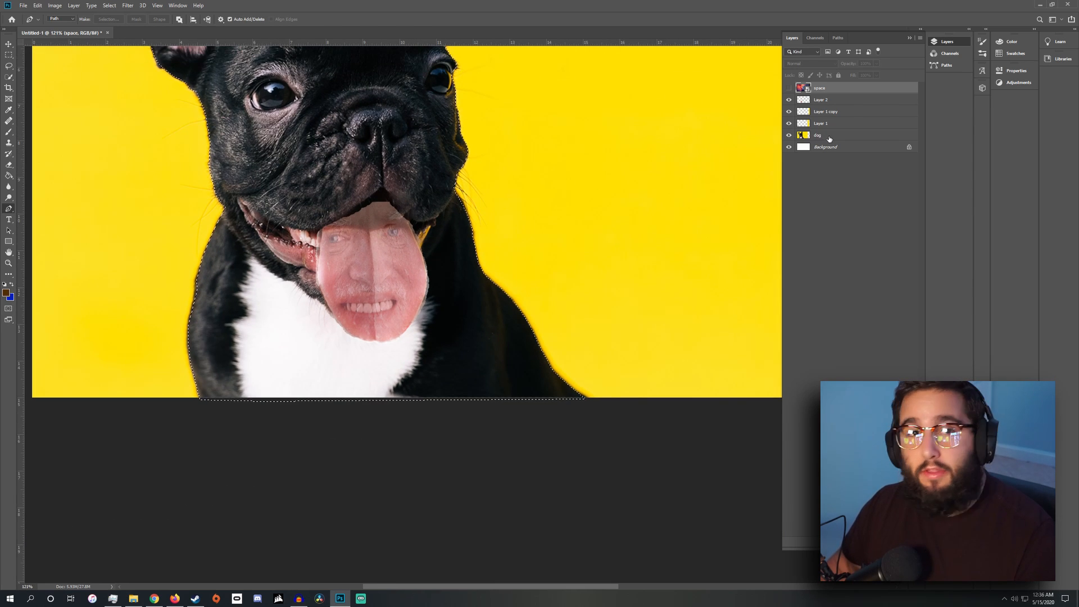
pyautogui.click(827, 135)
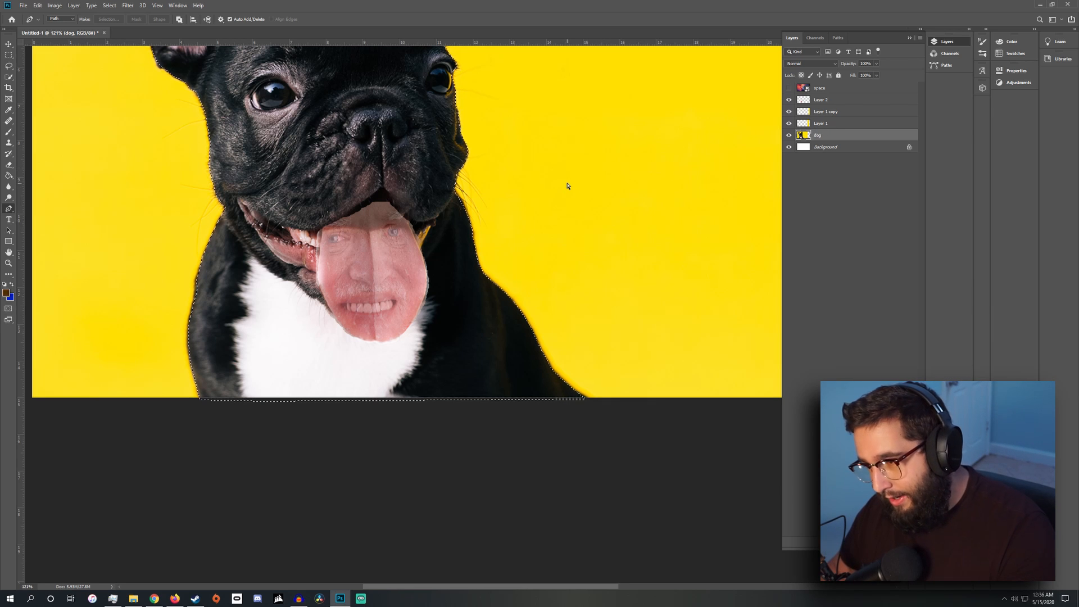
pyautogui.hotkey('ctrl', 'j')
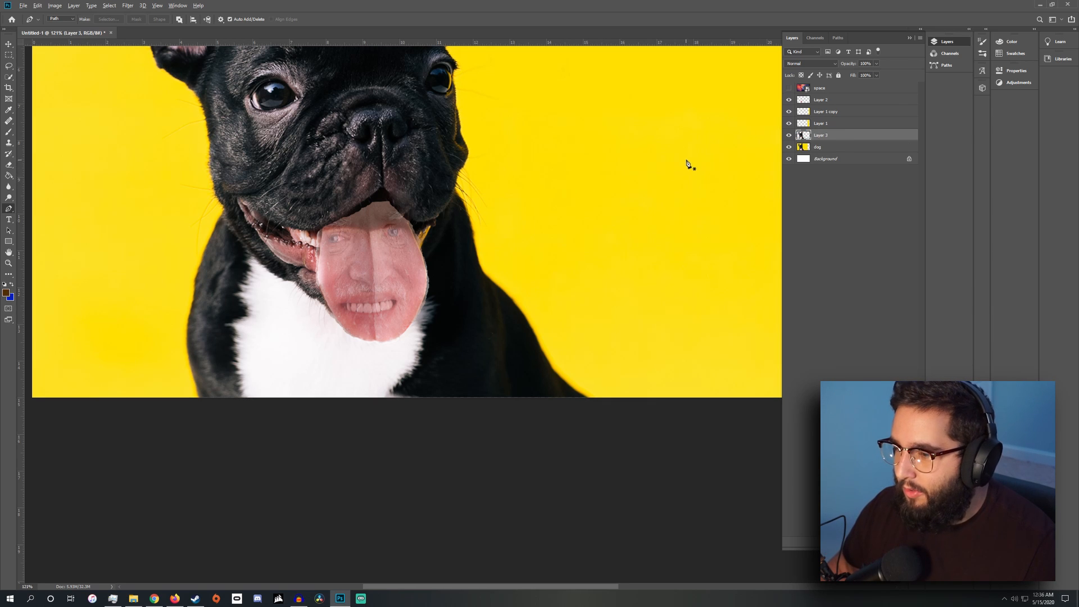
# Show the space layer and move it directly below the cut-out dog layer
pyautogui.scroll(-2, 689, 163)
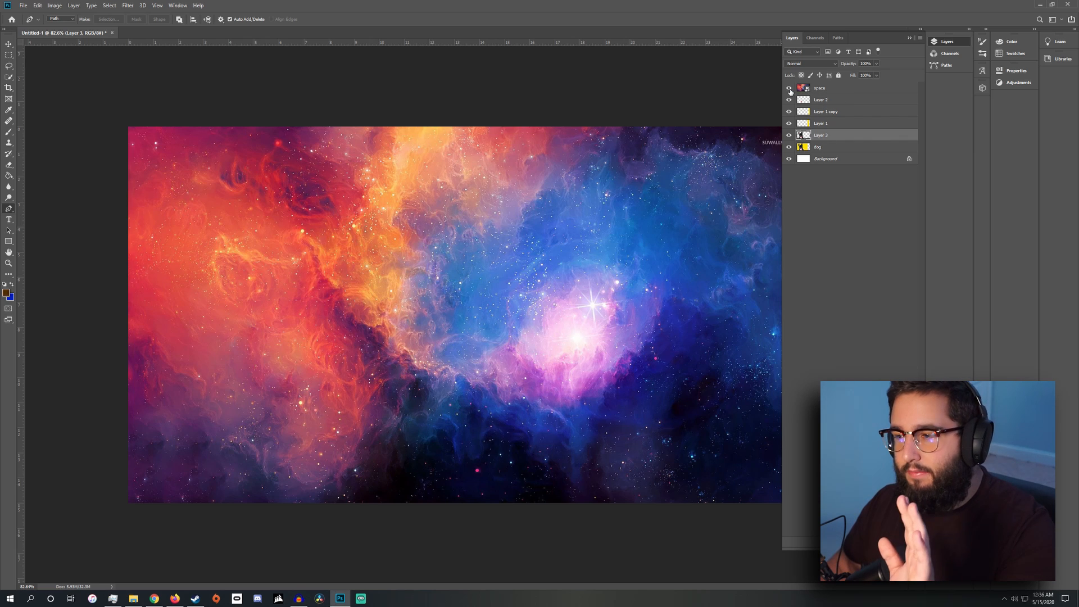
pyautogui.click(788, 87)
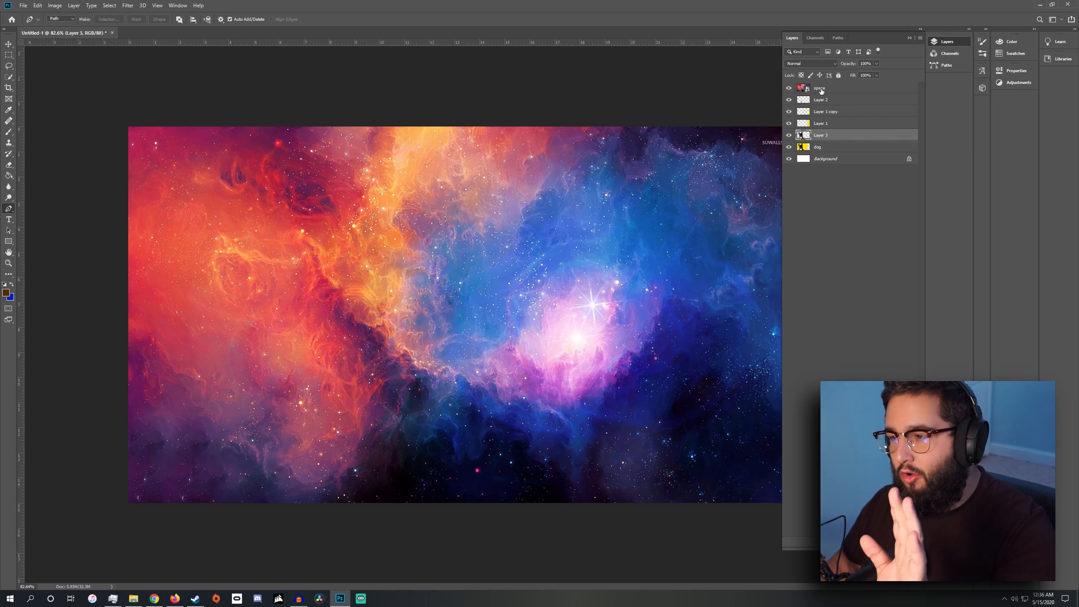
pyautogui.click(843, 91)
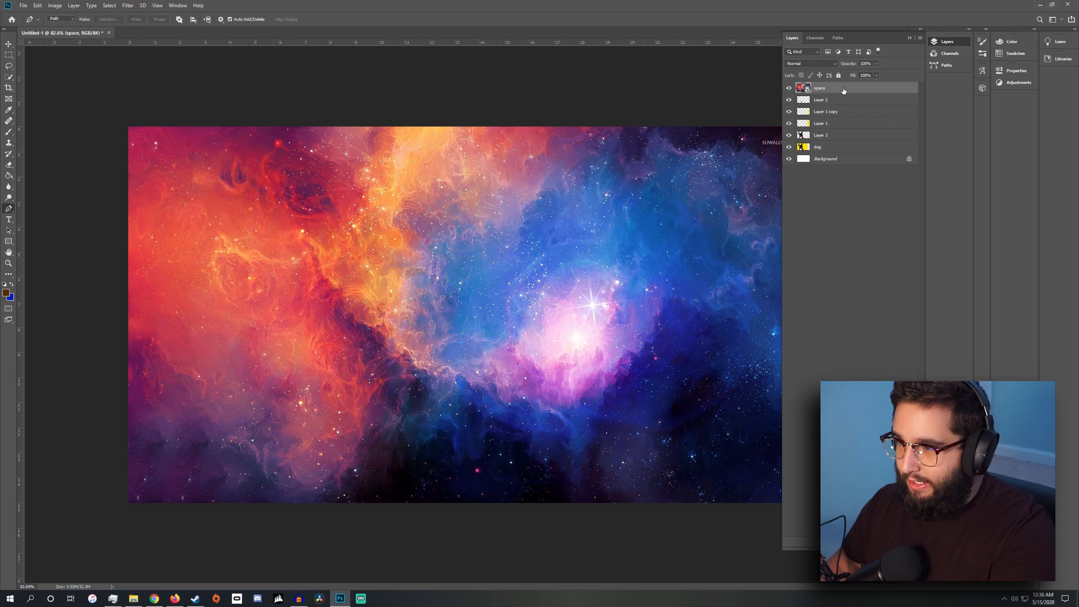
pyautogui.moveTo(843, 90); pyautogui.dragTo(834, 146)
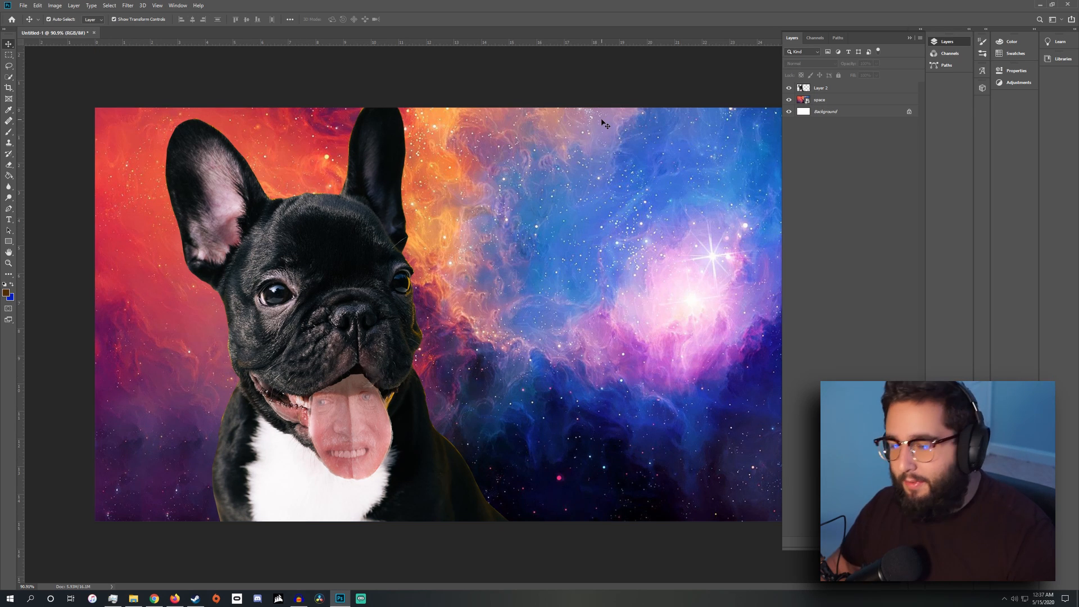
# Replace the text DUMB beside the dog with "I QUIT"
pyautogui.scroll(-2, 637, 163)
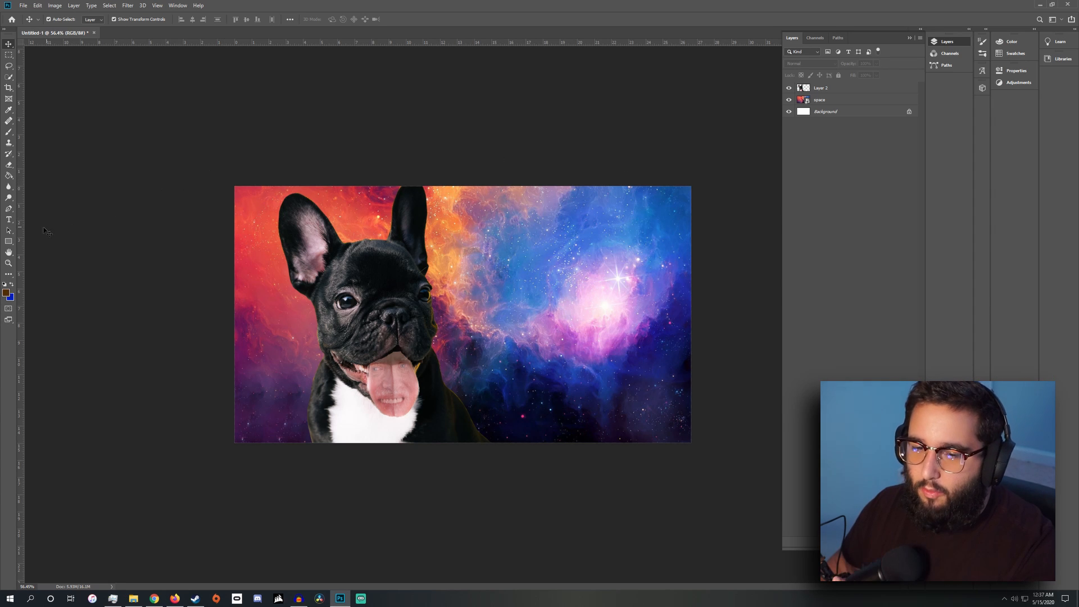
pyautogui.press('t')
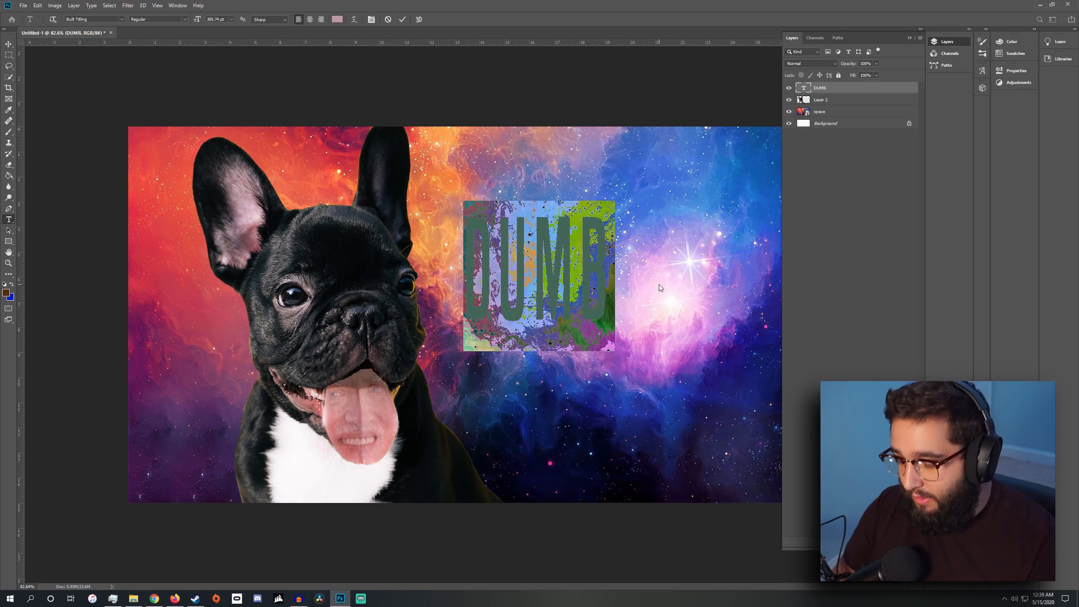
pyautogui.press('BackSpace')
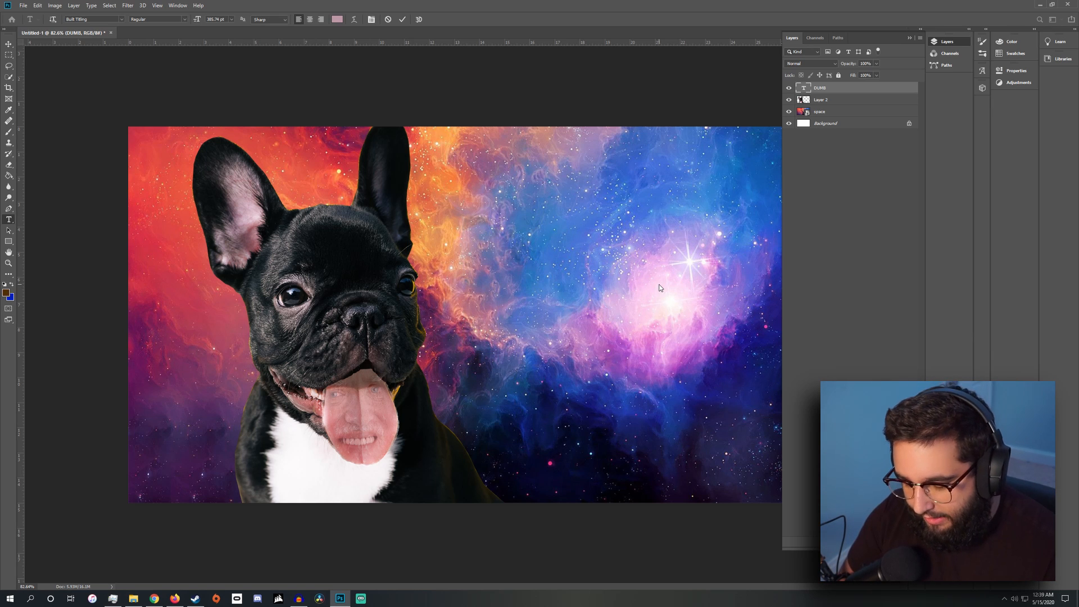
pyautogui.write('I QUIT')
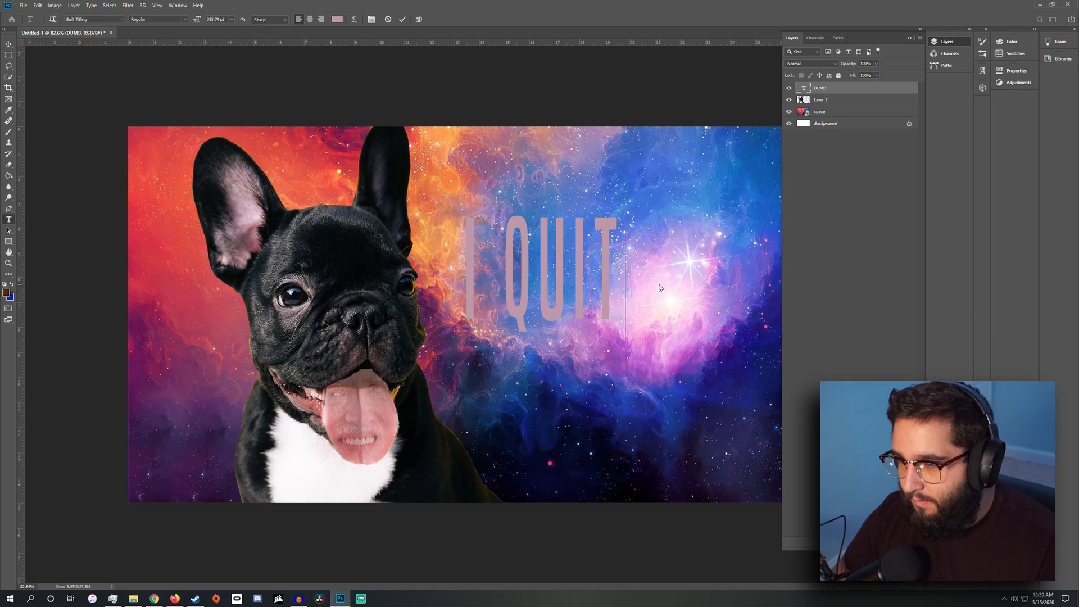
pyautogui.hotkey('ctrl', 'a')
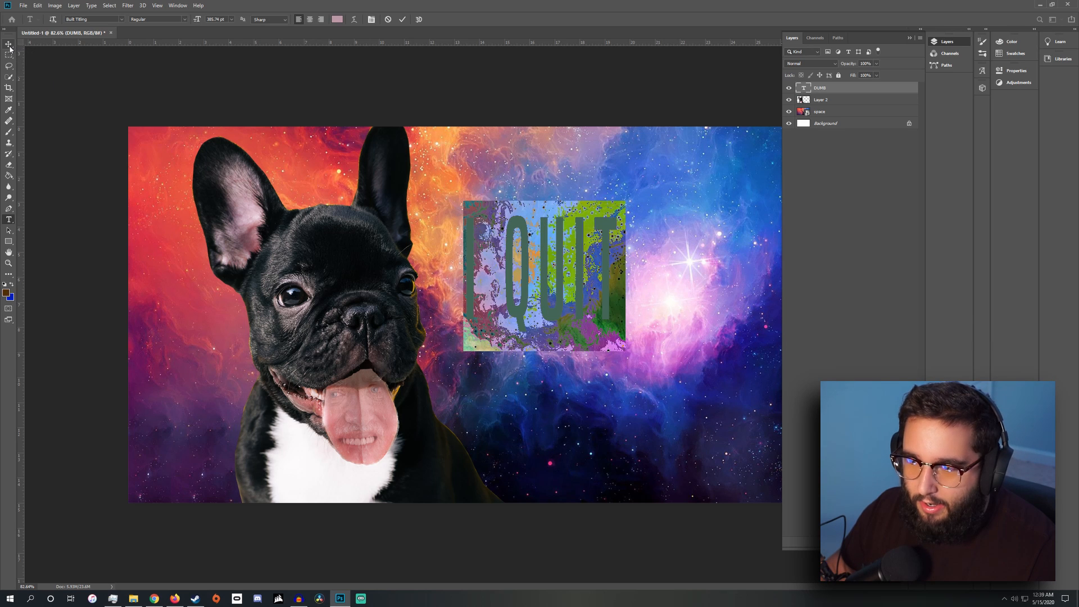
# Enlarge the "I QUIT" text to fill the space beside the dog and rotate it about 21 degrees counter-clockwise
pyautogui.click(9, 45)
pyautogui.moveTo(616, 333); pyautogui.dragTo(661, 334)
pyautogui.moveTo(673, 276); pyautogui.dragTo(786, 277)
pyautogui.moveTo(651, 183); pyautogui.dragTo(614, 189)
pyautogui.moveTo(628, 251); pyautogui.dragTo(575, 302)
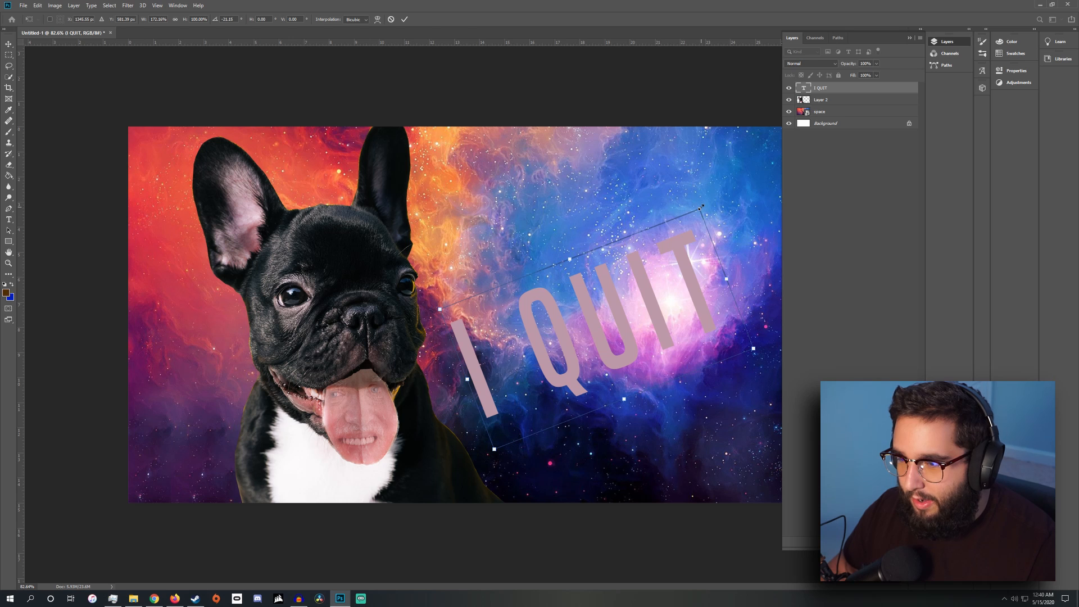
pyautogui.moveTo(701, 208); pyautogui.dragTo(771, 130)
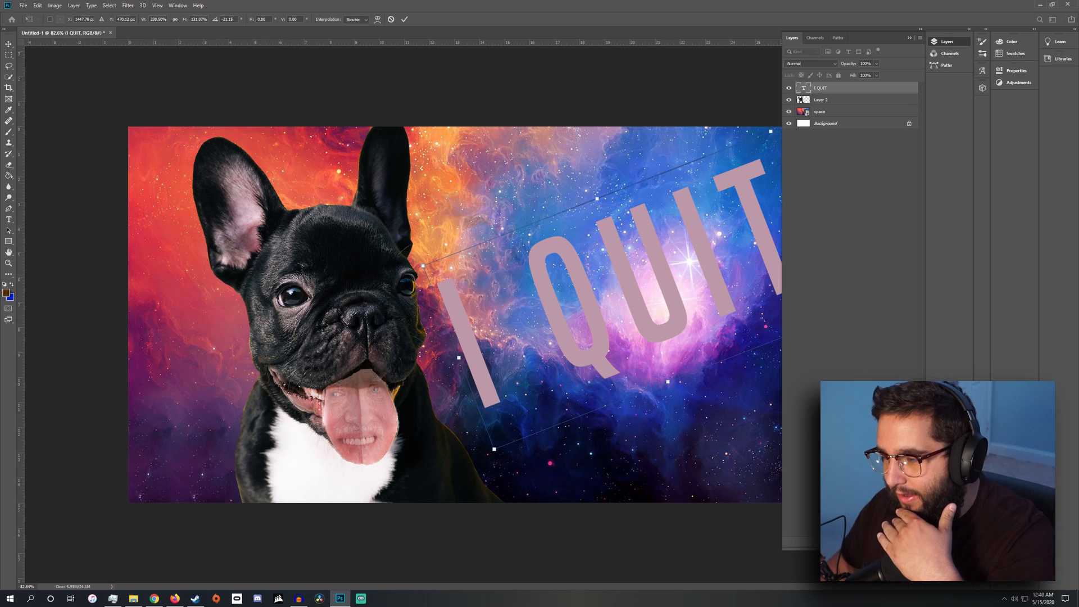
pyautogui.press('Return')
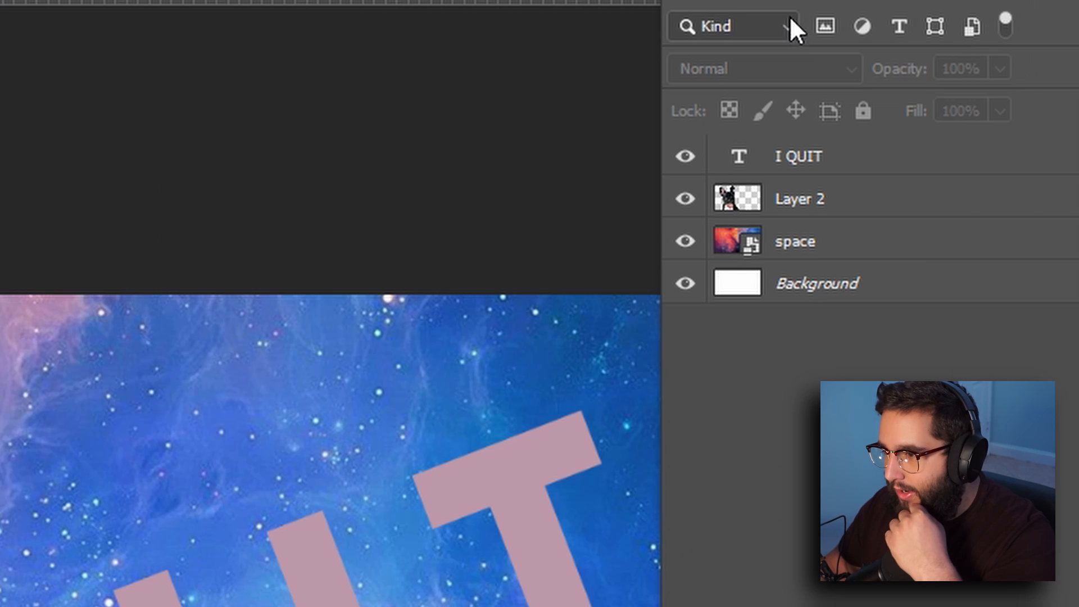
# Add an Outer Glow effect to the "I QUIT" text layer, moving its settings window clear of the text
pyautogui.click(831, 88)
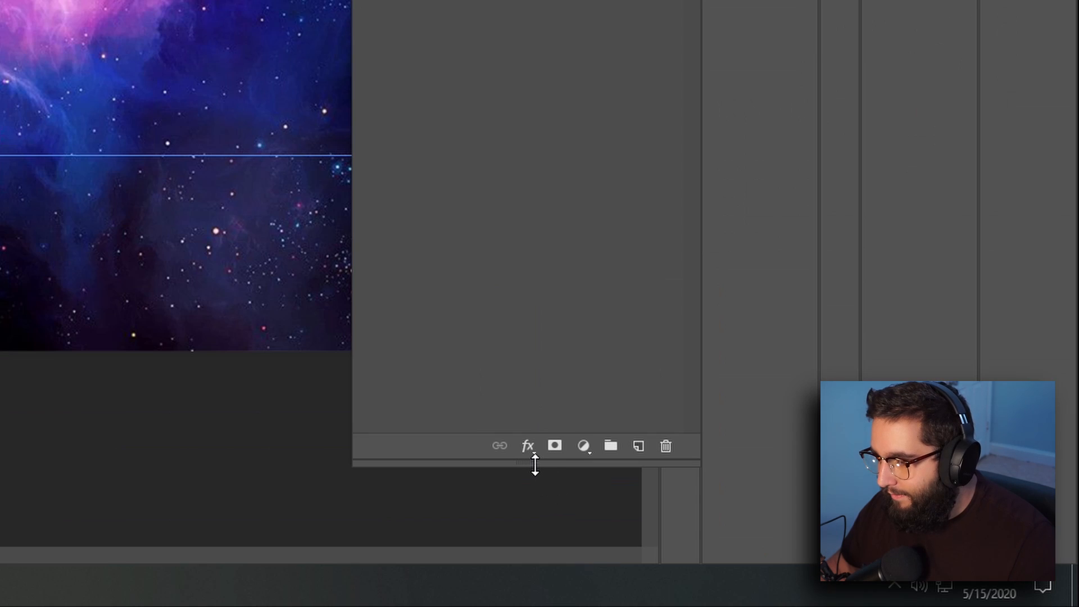
pyautogui.click(527, 447)
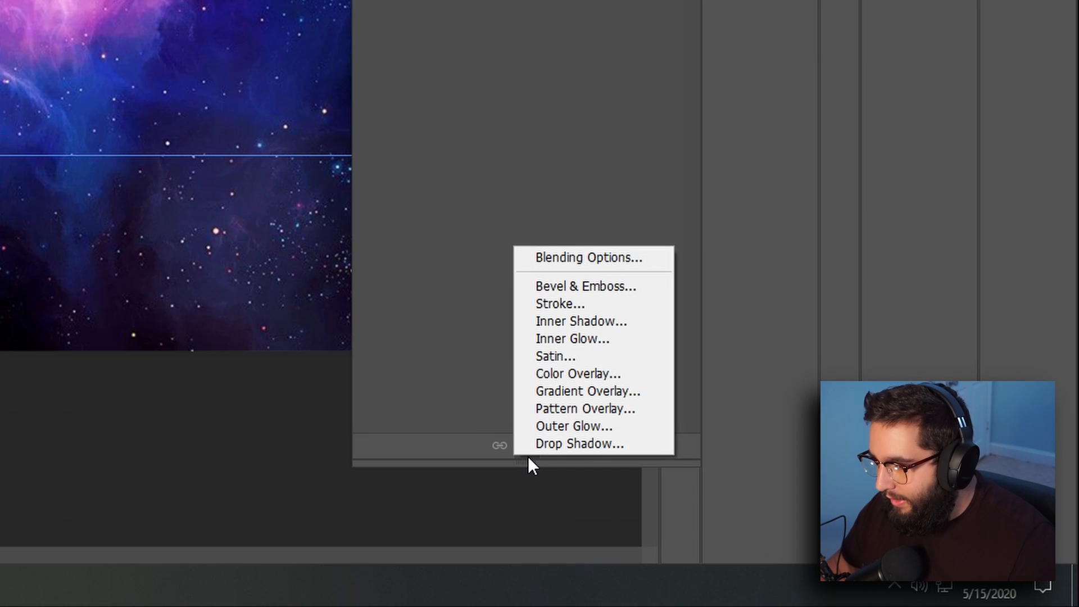
pyautogui.click(545, 427)
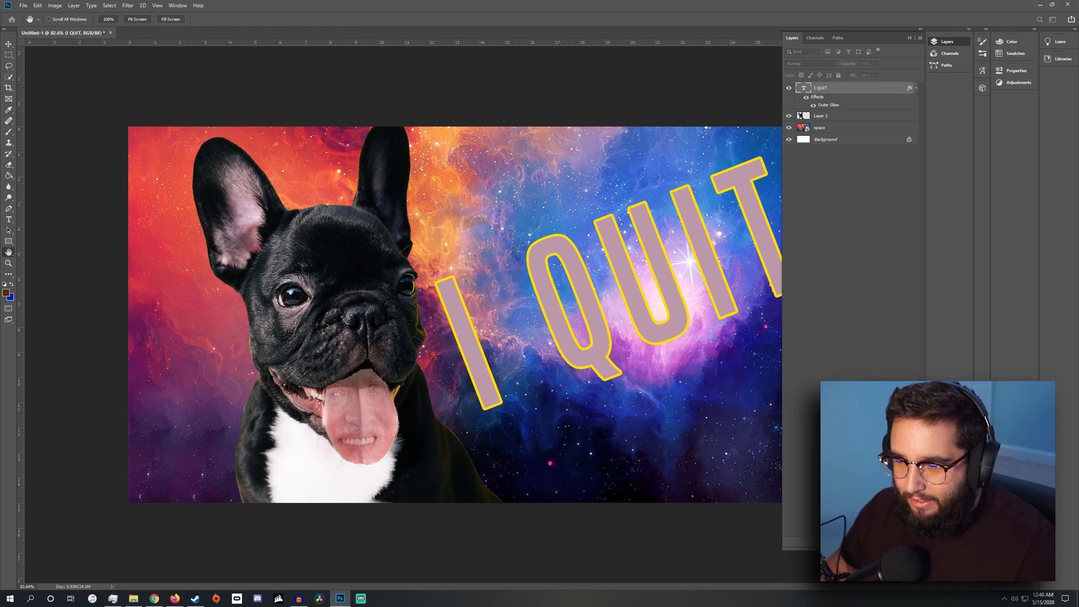
pyautogui.moveTo(0, 270); pyautogui.dragTo(440, 140)
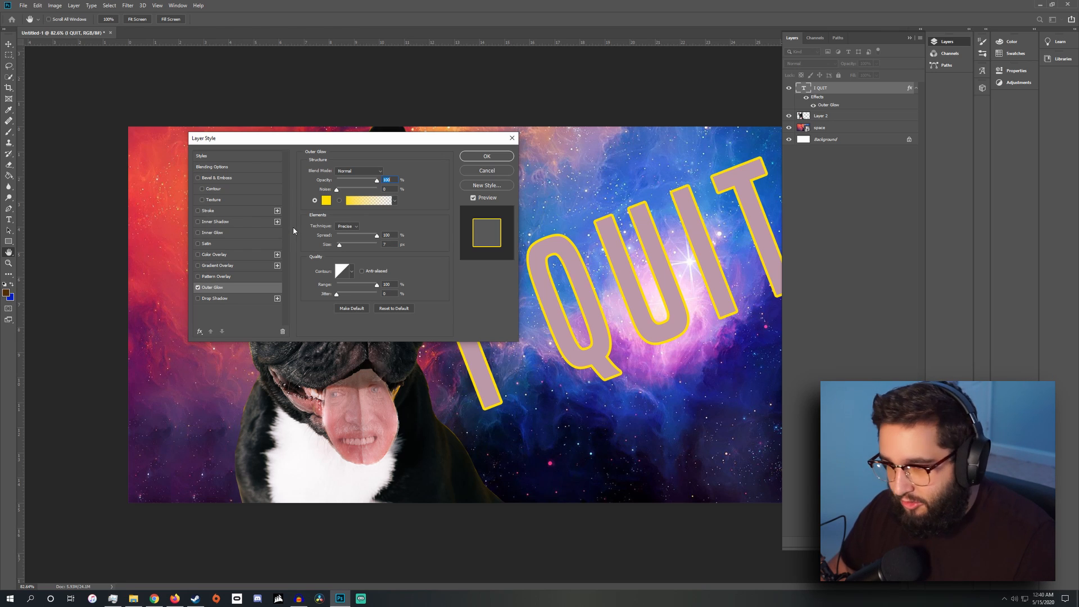
# Recolour the Outer Glow of the "I QUIT" text with a crimson red sampled from the space backdrop and apply the layer style
pyautogui.click(325, 204)
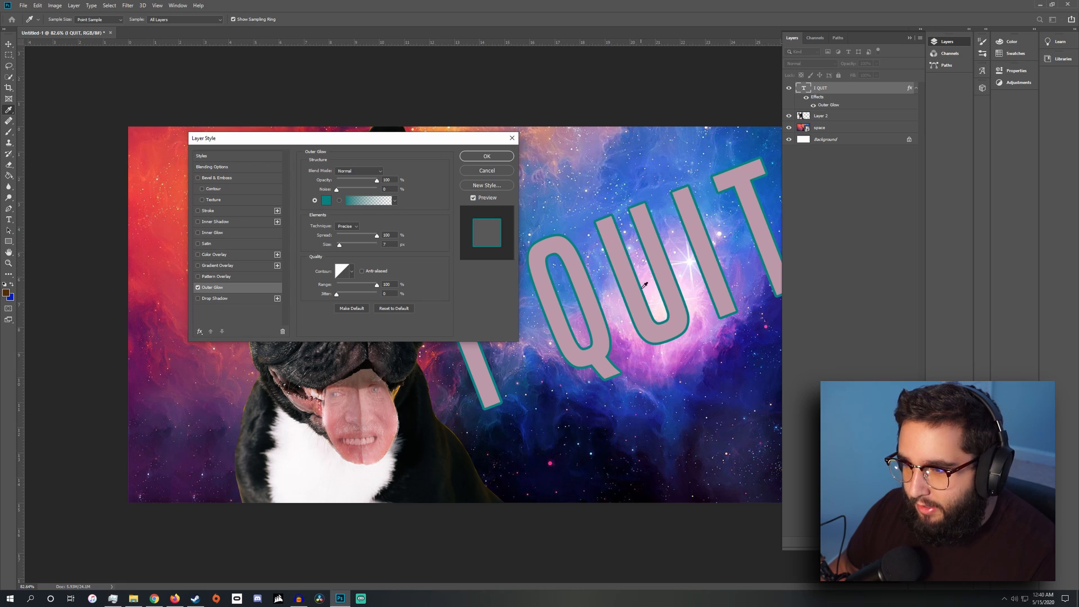
pyautogui.click(695, 296)
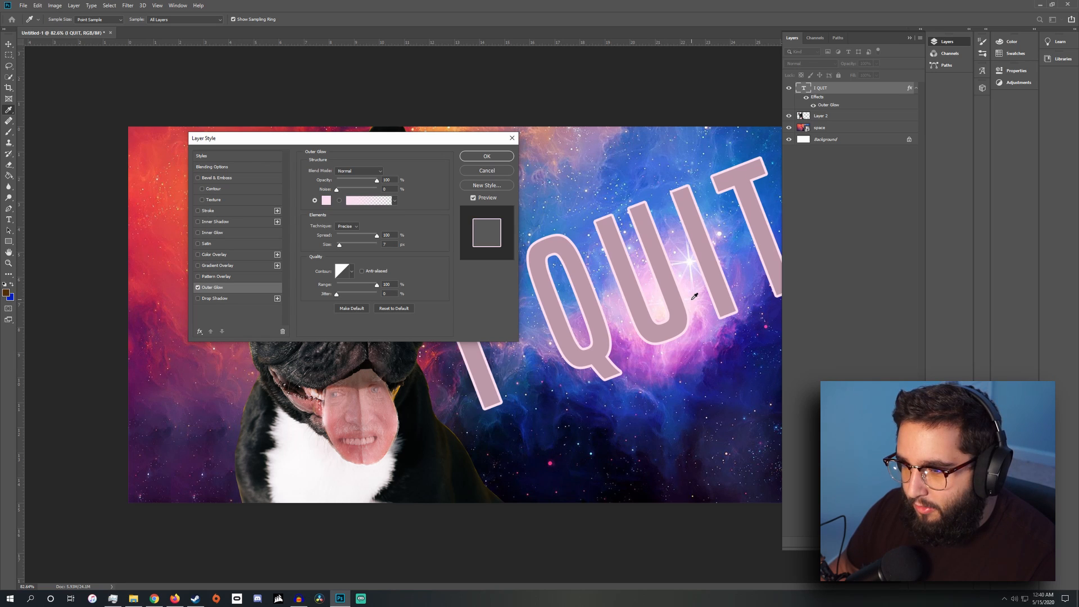
pyautogui.click(690, 336)
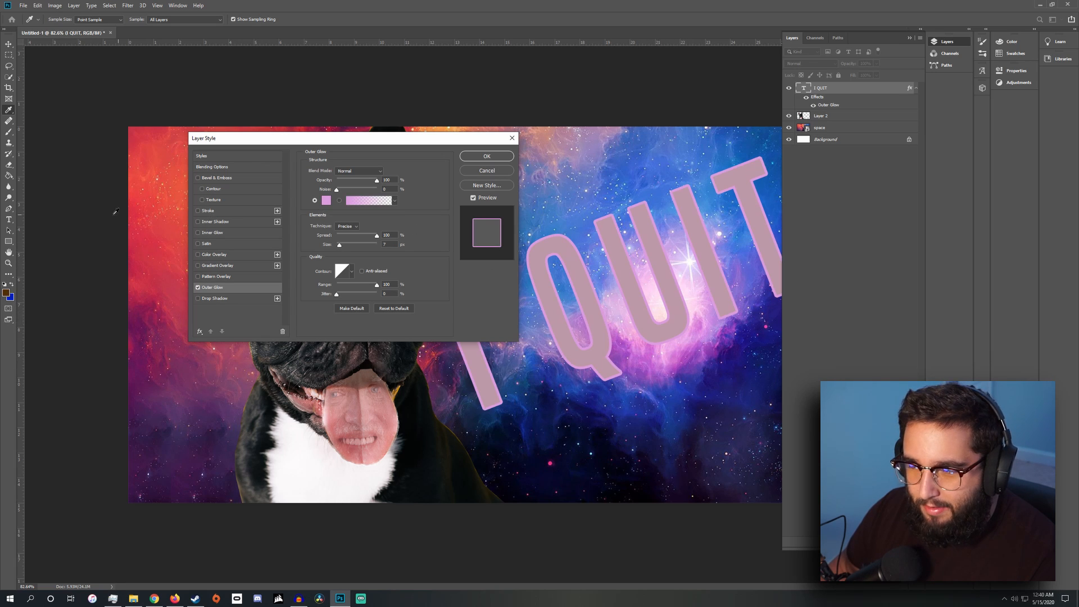
pyautogui.click(149, 239)
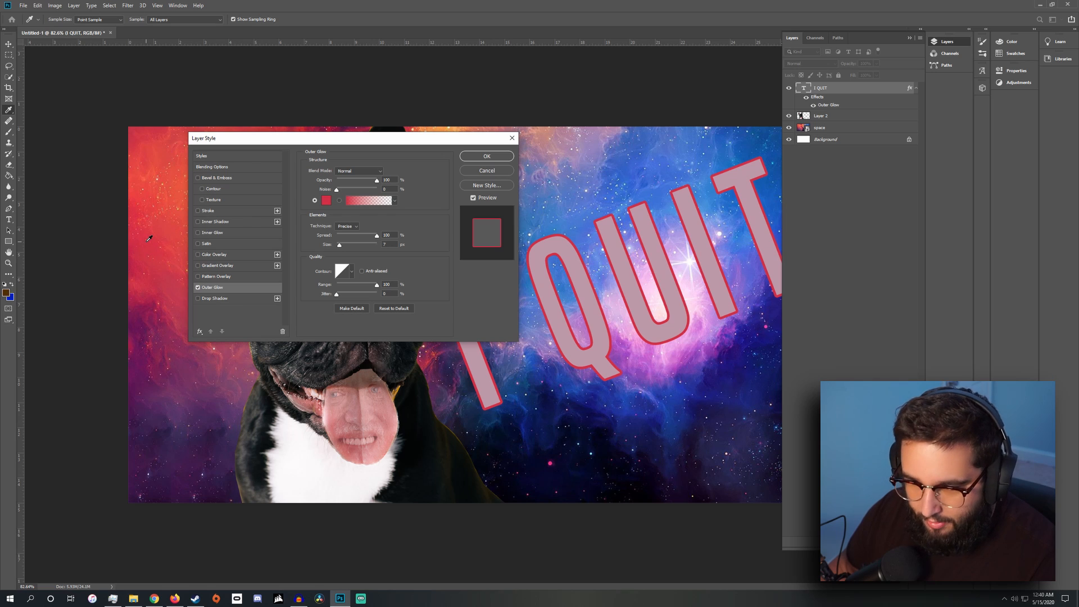
pyautogui.click(169, 318)
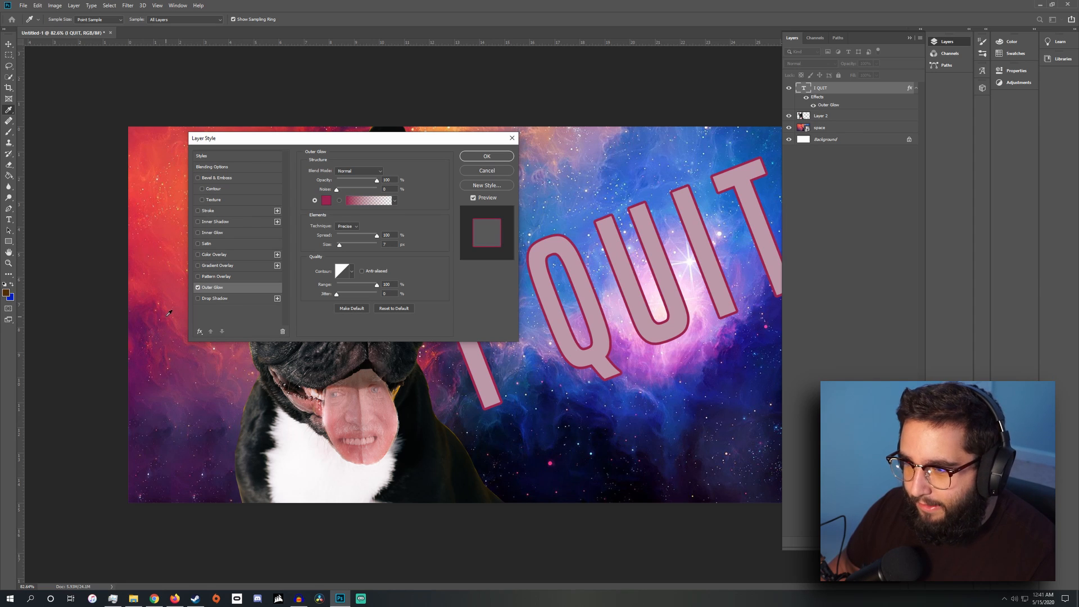
pyautogui.click(178, 309)
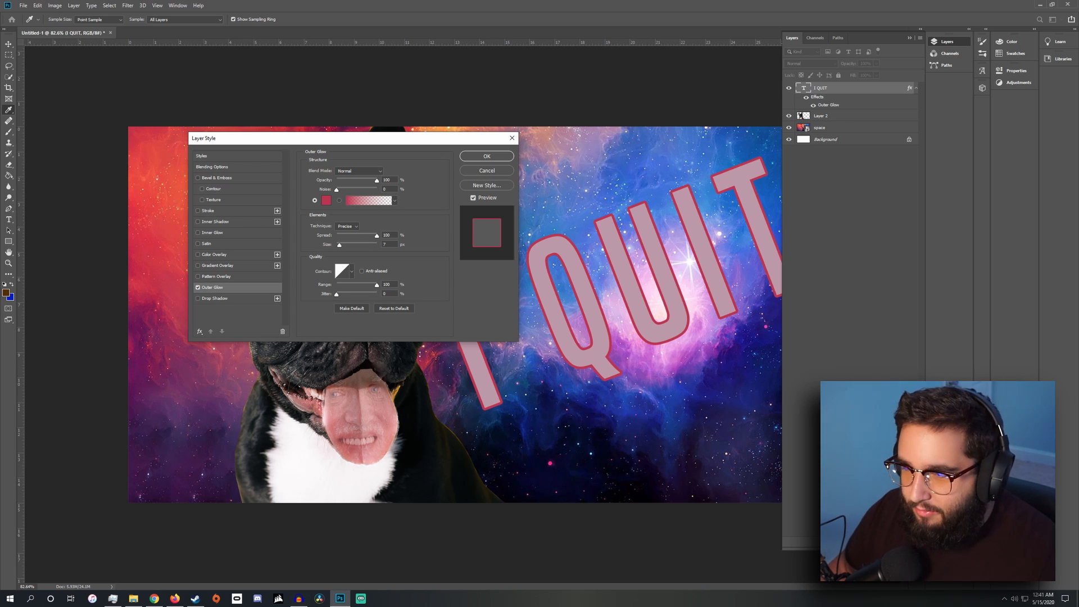
pyautogui.click(313, 400)
pyautogui.click(287, 395)
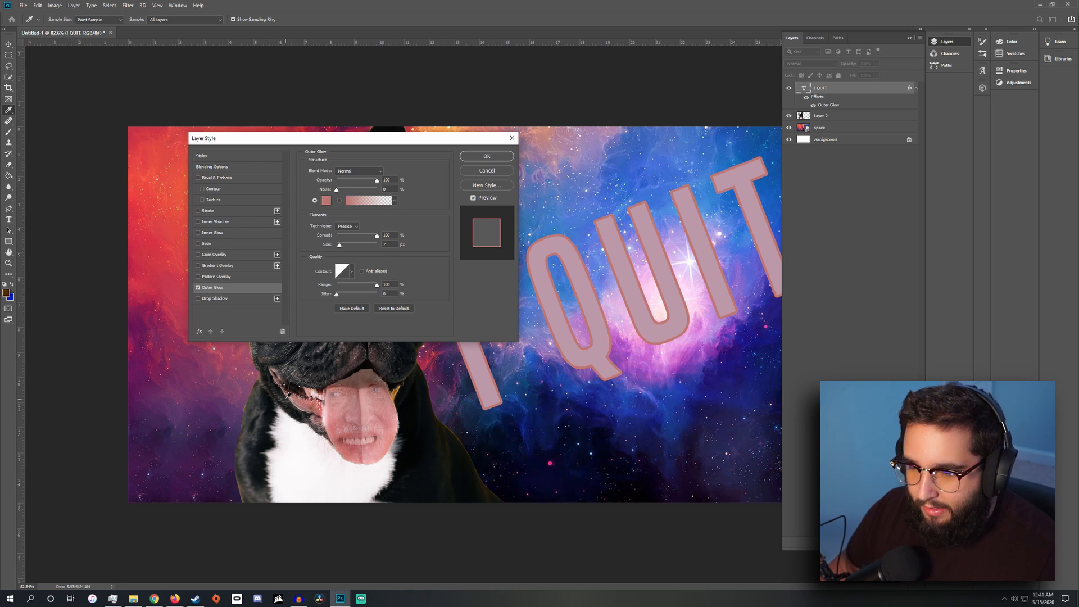
pyautogui.click(184, 368)
pyautogui.press('Return')
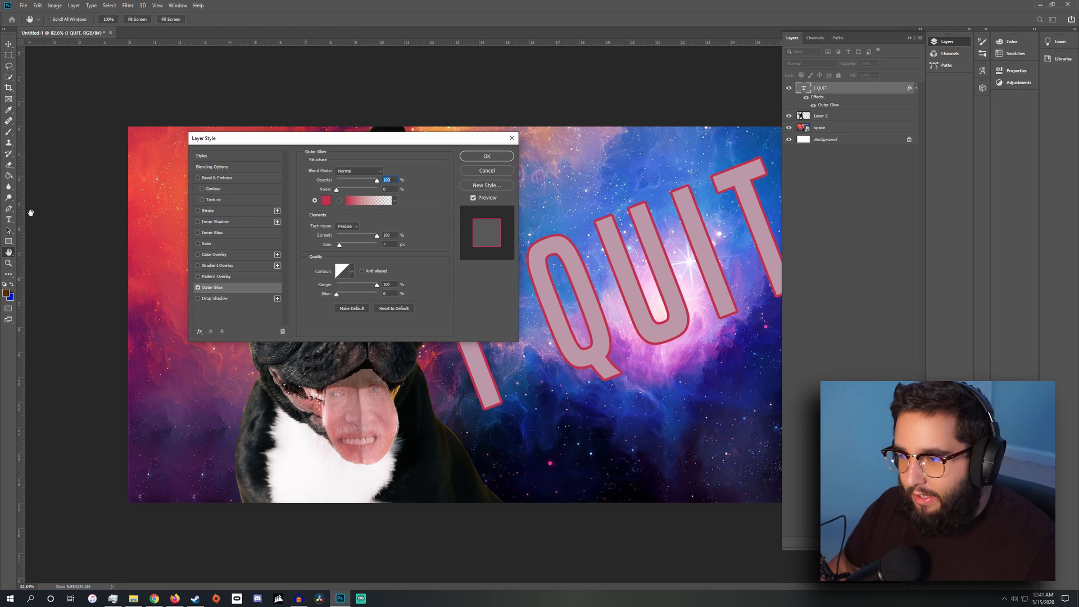
pyautogui.click(489, 157)
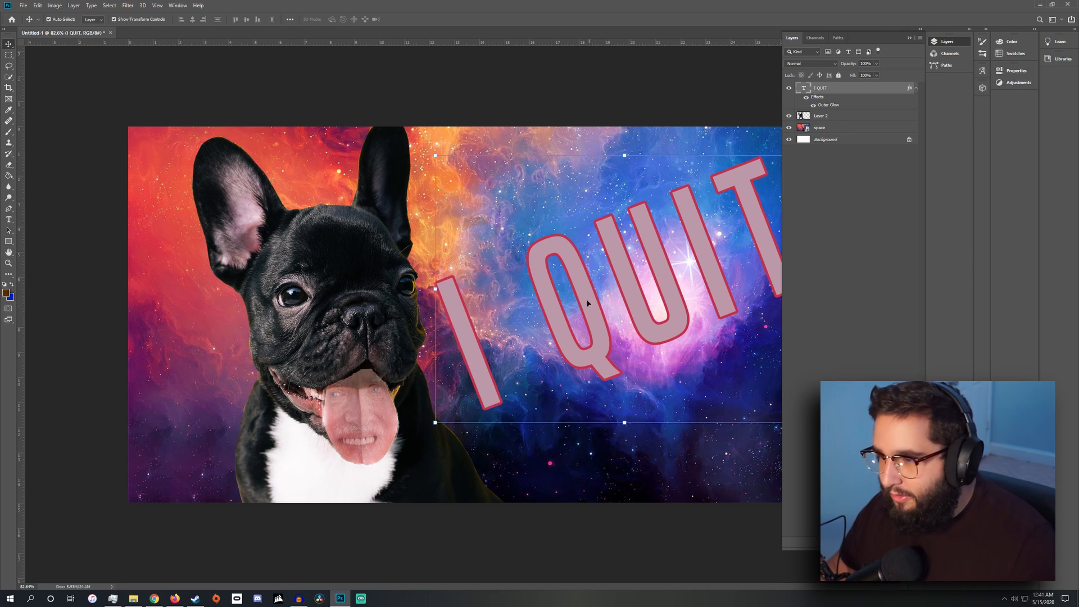
# Warp the "I QUIT" text with the Arc style and reduce its bend to a gentler curve
pyautogui.rightClick(572, 271)
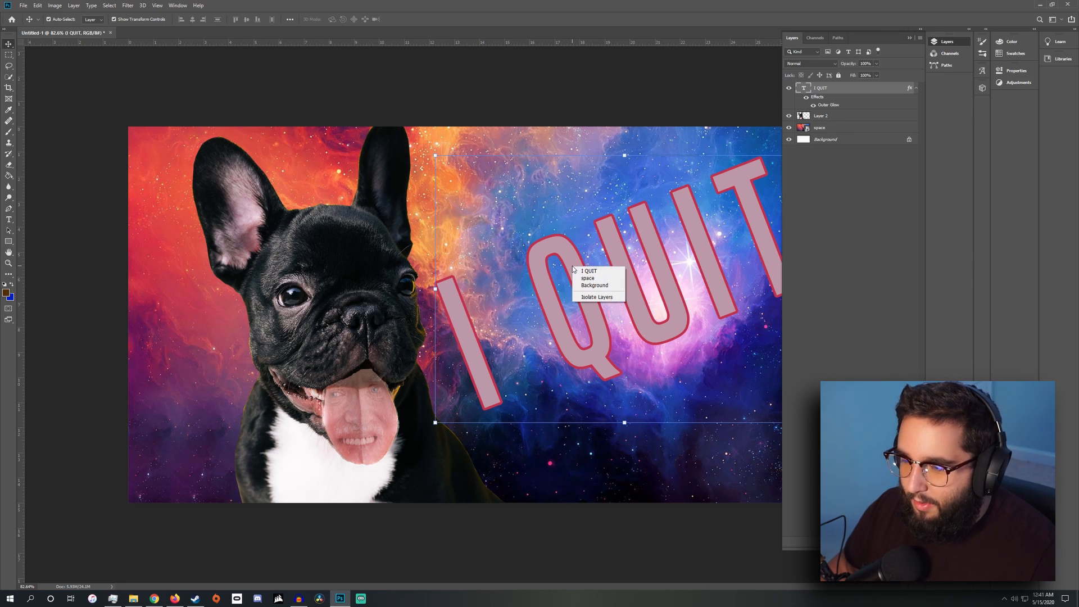
pyautogui.click(625, 425)
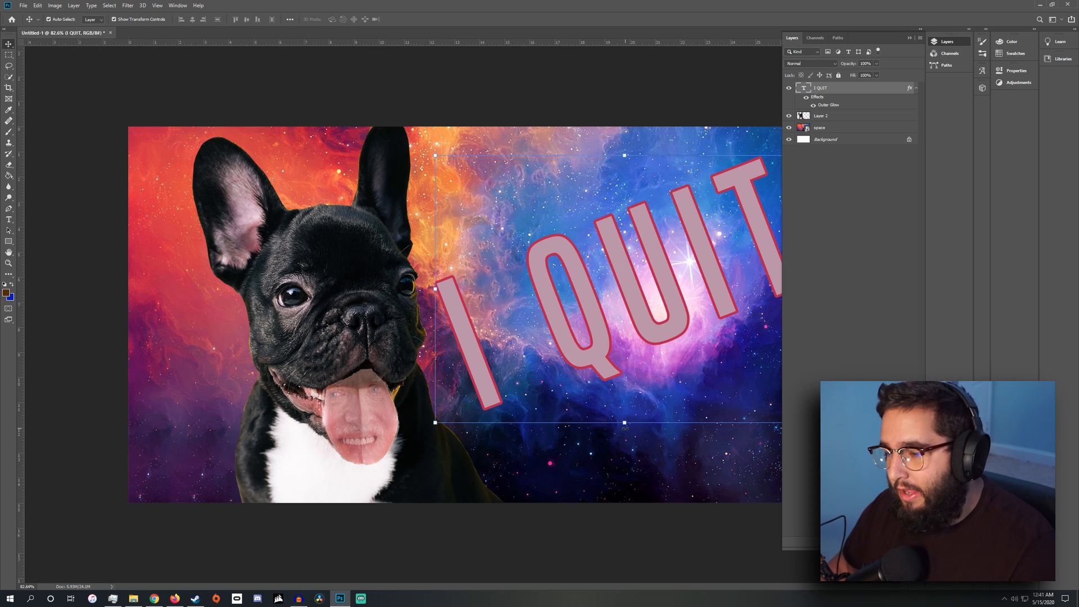
pyautogui.hotkey('ctrl', 't')
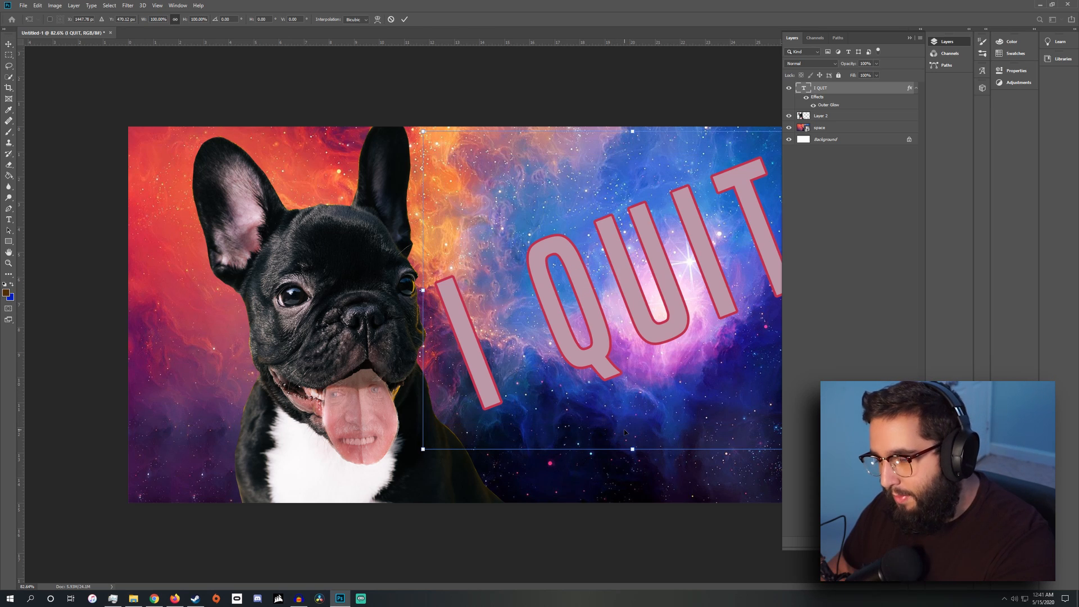
pyautogui.rightClick(606, 414)
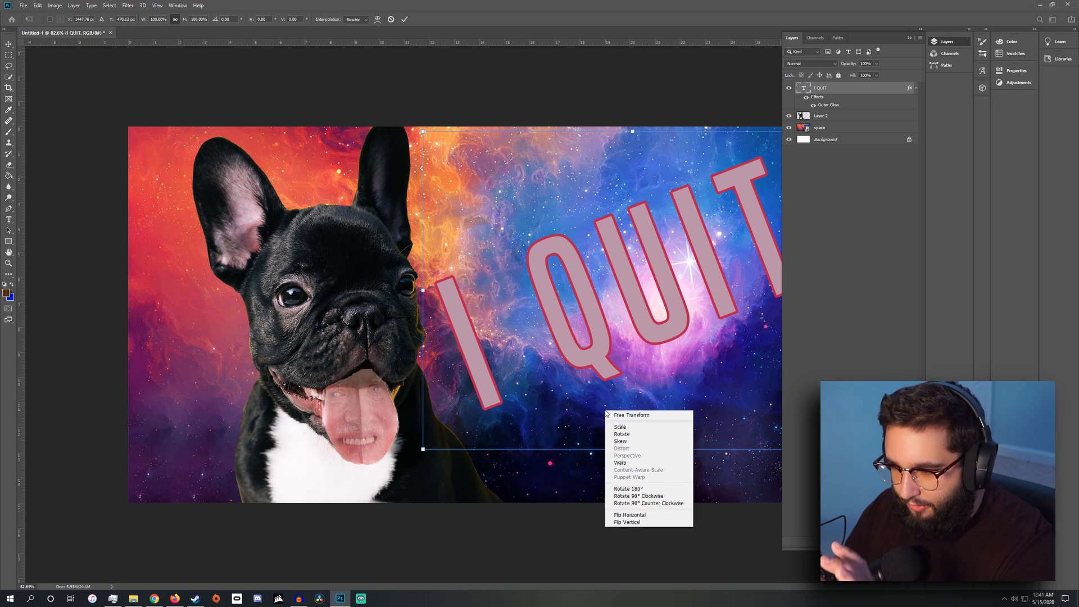
pyautogui.click(623, 463)
pyautogui.click(110, 19)
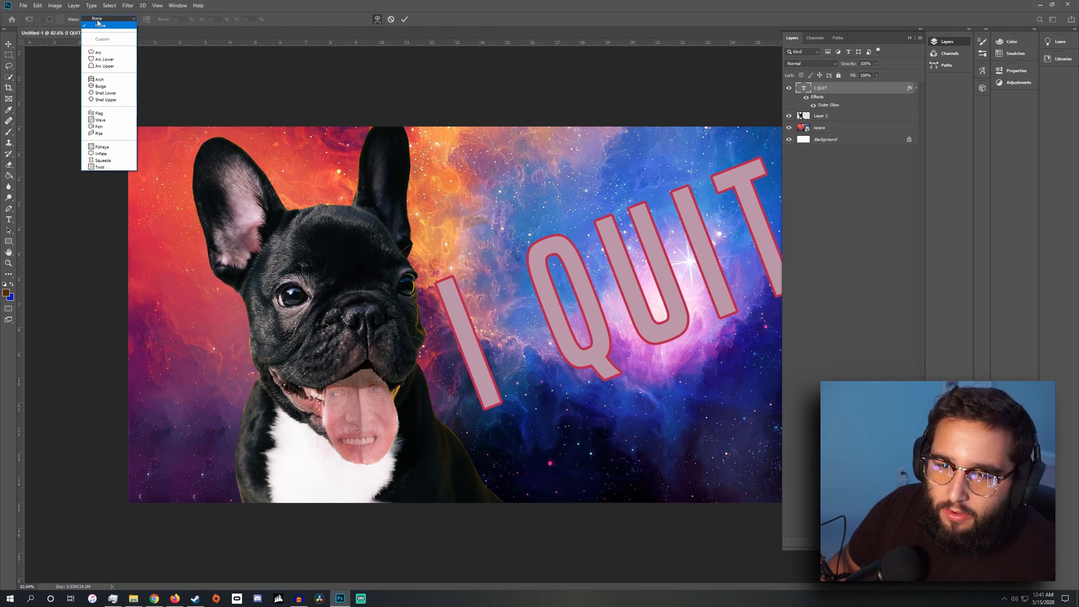
pyautogui.click(102, 53)
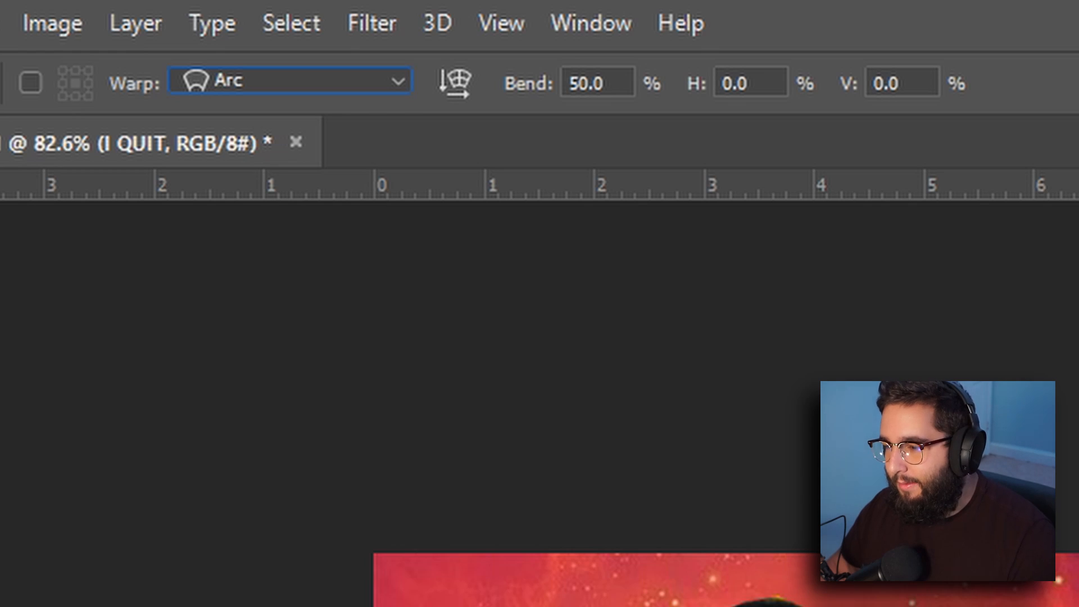
pyautogui.moveTo(630, 247); pyautogui.dragTo(591, 177)
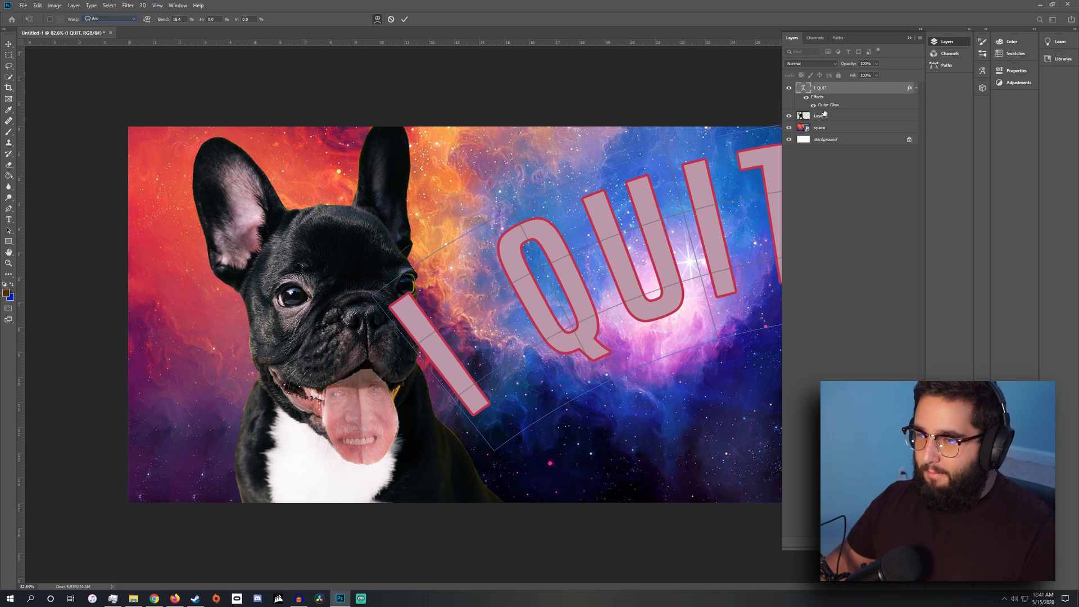
# Scale the arched "I QUIT" text down to about 87% width and 89% height so it fits beside the dog
pyautogui.click(8, 43)
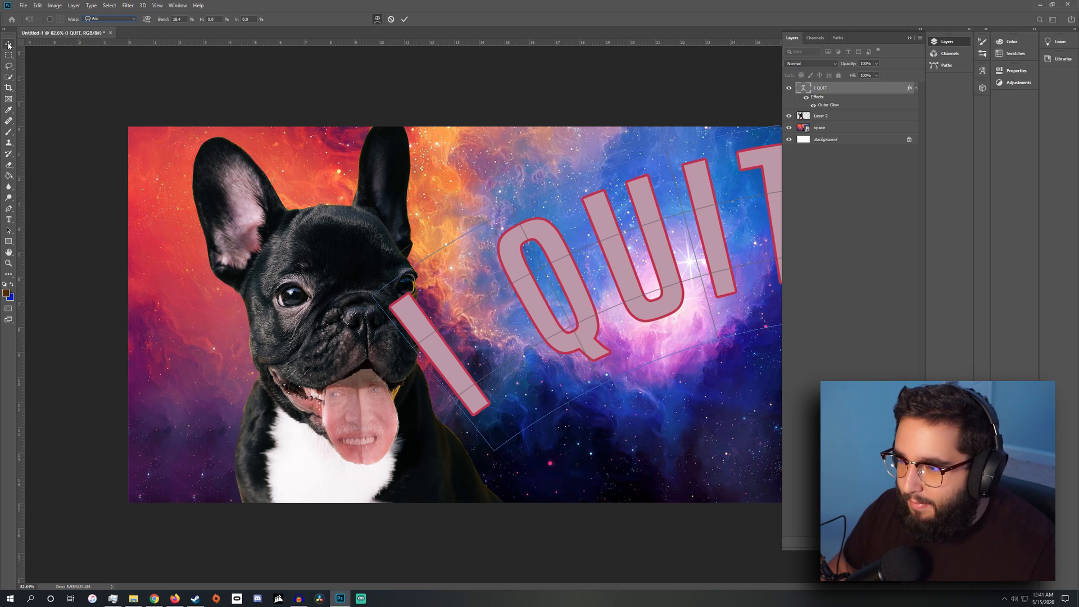
pyautogui.moveTo(577, 227); pyautogui.dragTo(558, 256)
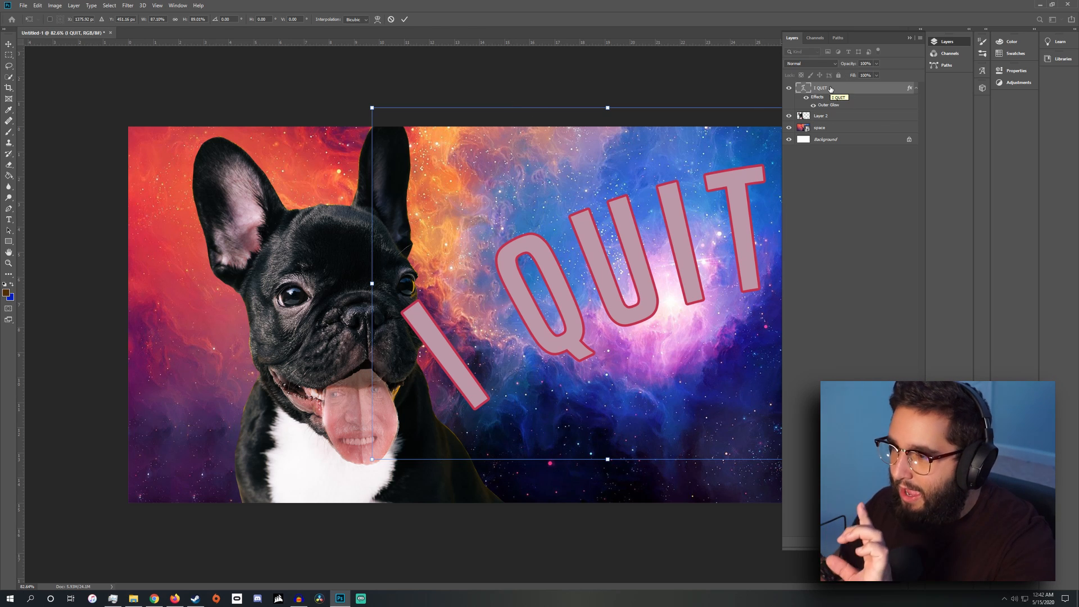
pyautogui.press('Return')
# Move the "I QUIT" layer directly below the dog layer and copy its Outer Glow effect onto the dog layer
pyautogui.moveTo(830, 89); pyautogui.dragTo(821, 128)
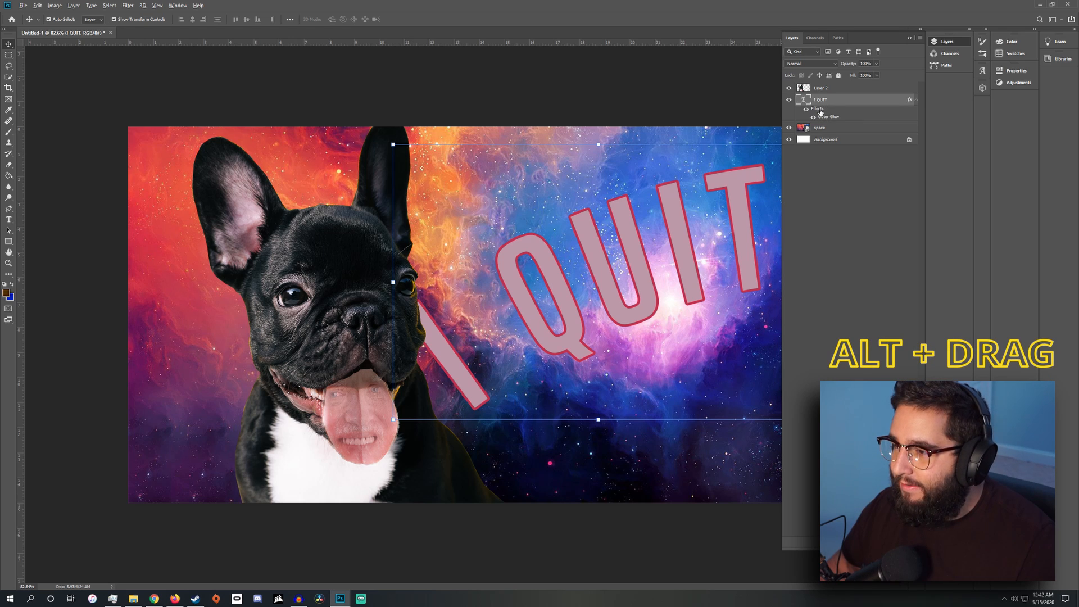
pyautogui.moveTo(821, 112); pyautogui.dragTo(822, 92)
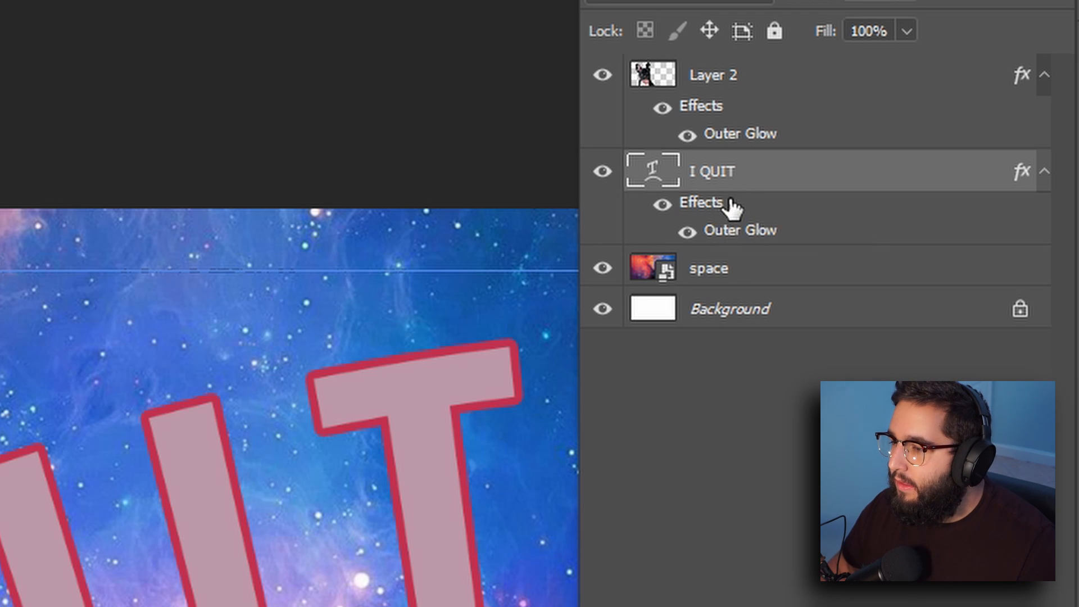
# Add a Drop Shadow to the "I QUIT" text and colour it with a dark blue sampled from the space backdrop
pyautogui.doubleClick(722, 206)
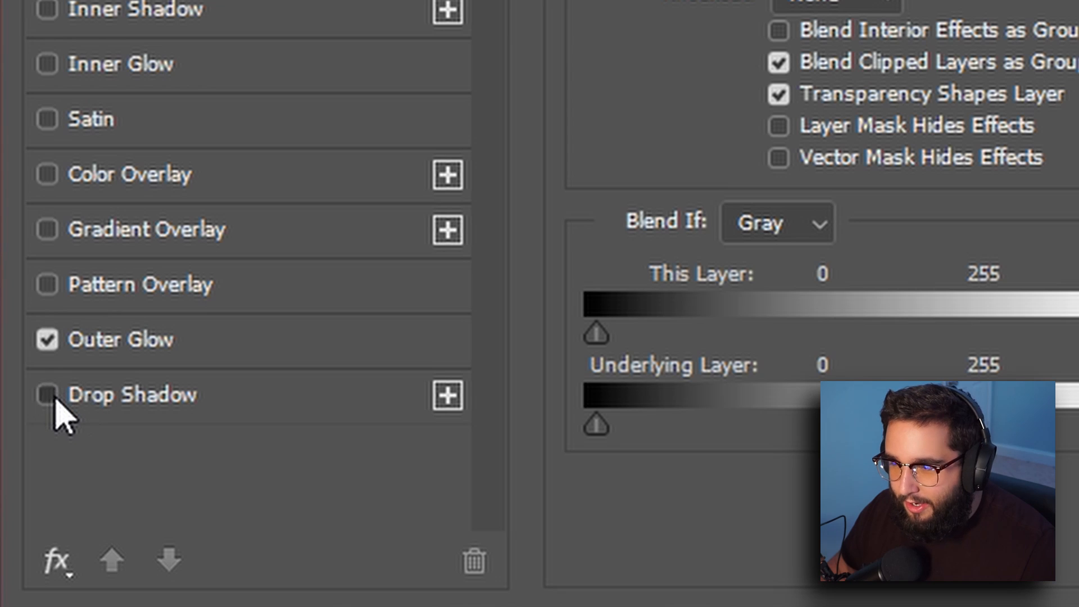
pyautogui.click(198, 298)
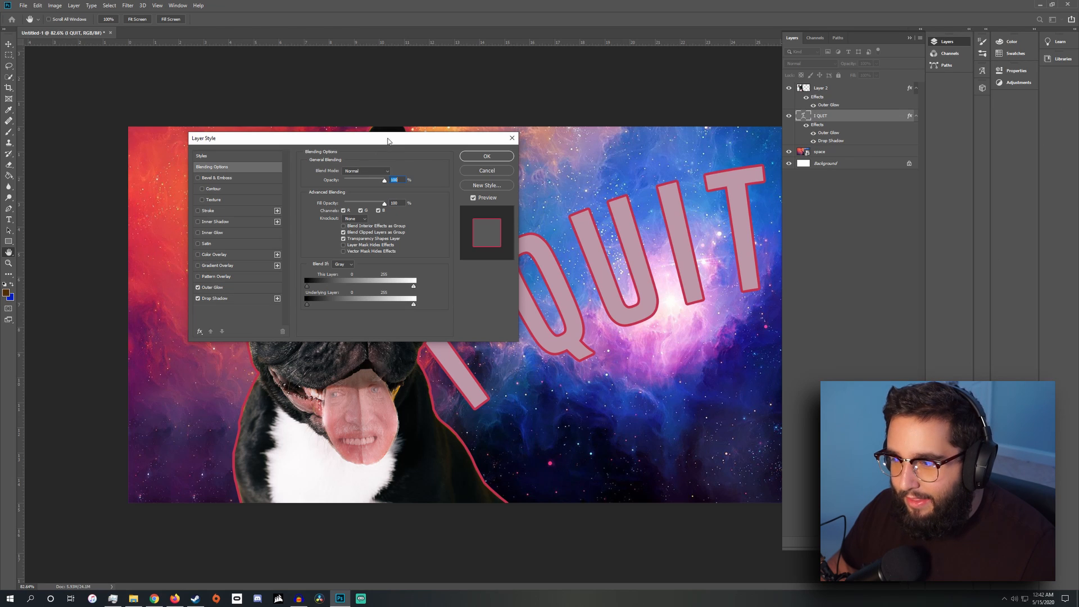
pyautogui.moveTo(388, 141); pyautogui.dragTo(249, 156)
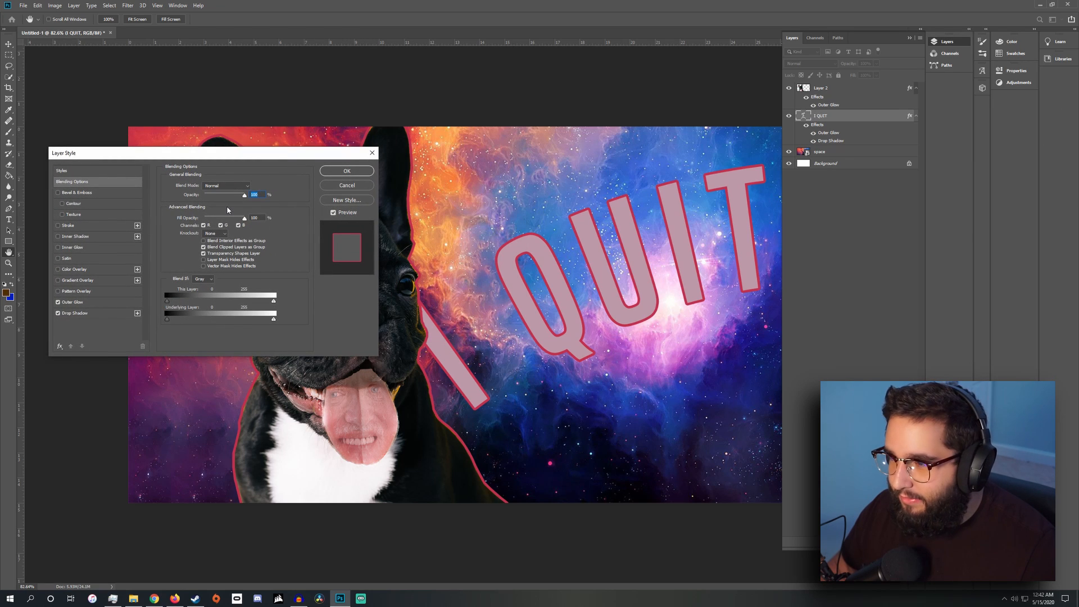
pyautogui.click(73, 313)
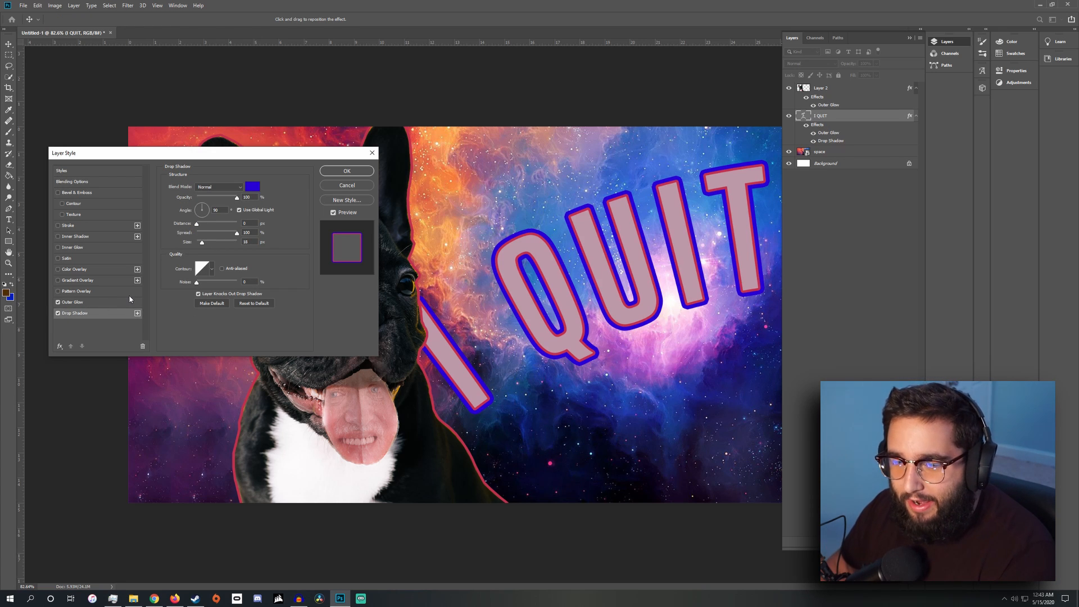
pyautogui.click(703, 389)
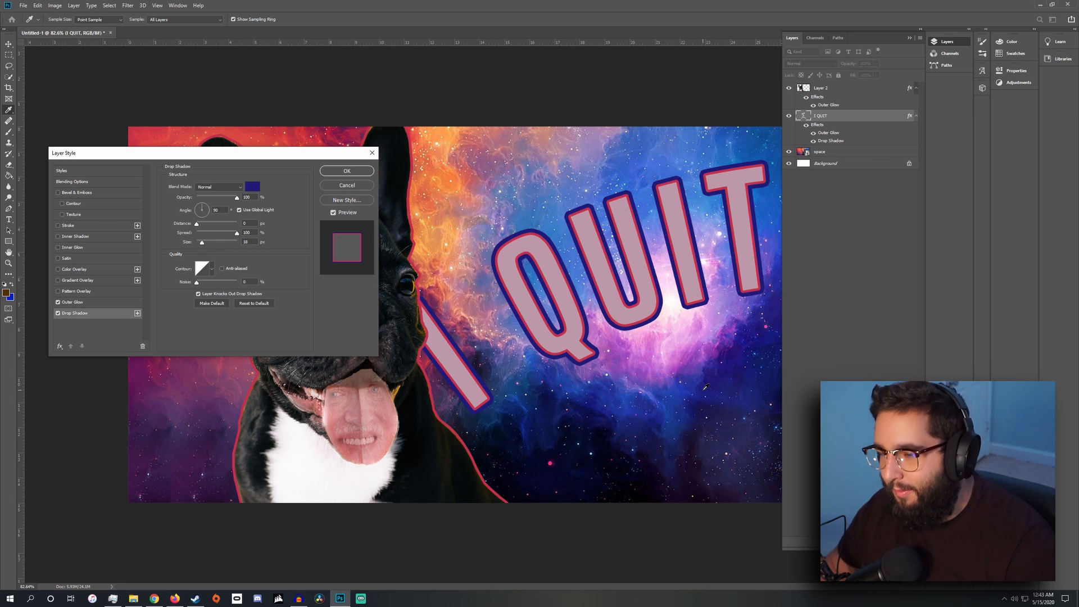
pyautogui.click(612, 399)
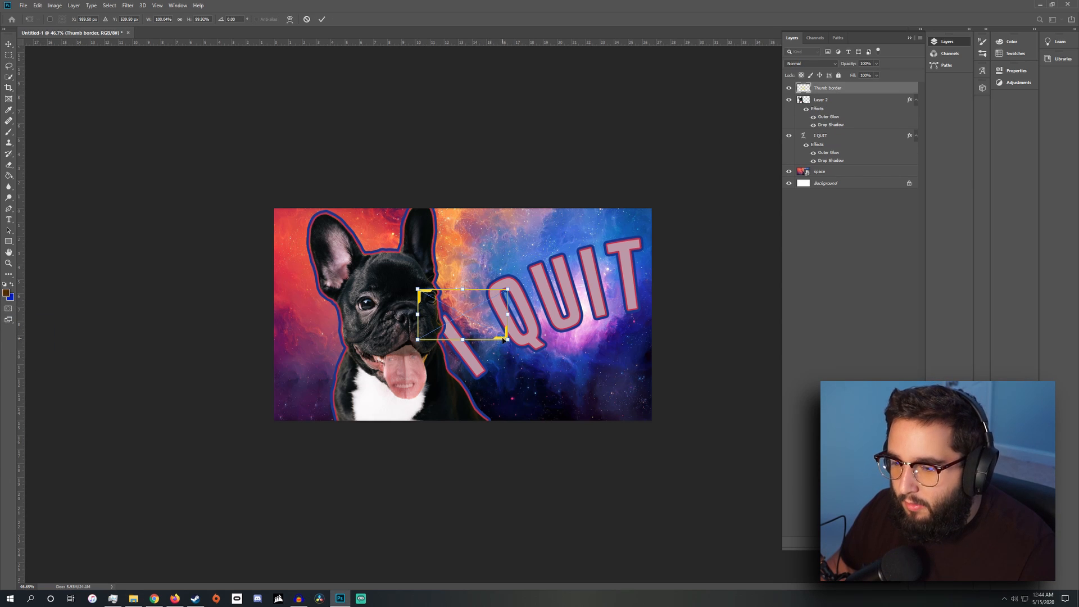
# Stretch the Thumb border image to cover the whole canvas and move its layer directly below the dog layer
pyautogui.moveTo(507, 340); pyautogui.dragTo(651, 421)
pyautogui.moveTo(417, 289); pyautogui.dragTo(274, 208)
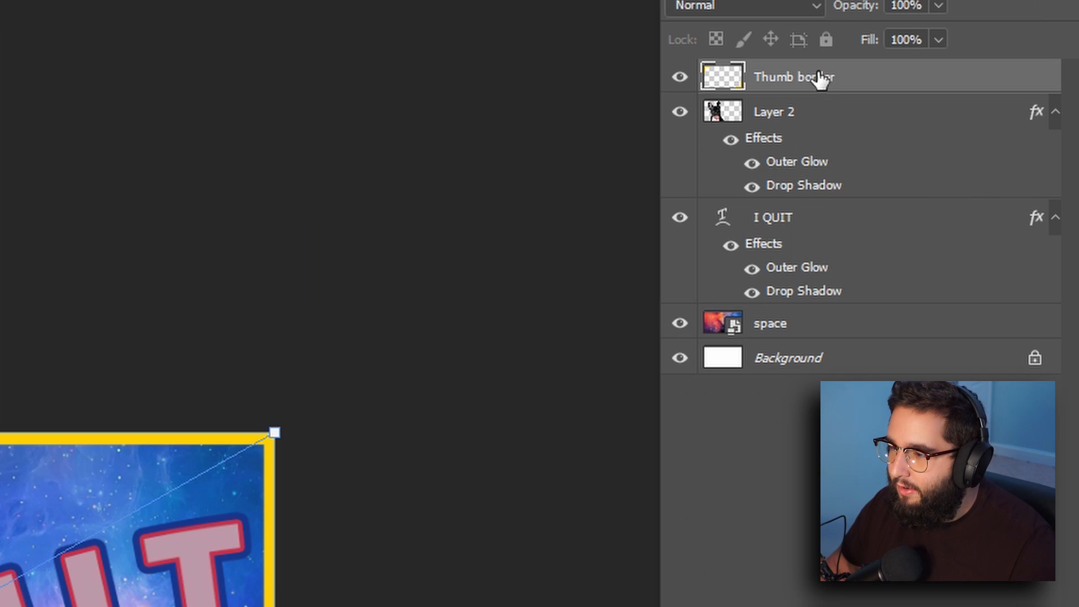
pyautogui.moveTo(836, 90); pyautogui.dragTo(832, 131)
pyautogui.click(512, 132)
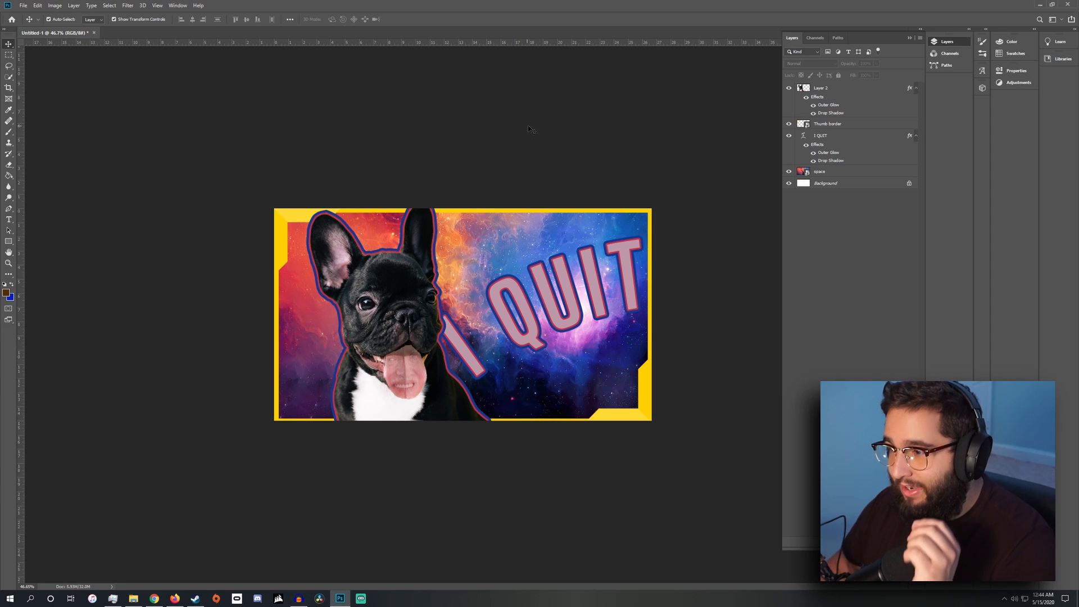
# Apply a Gaussian Blur with a 4.0 pixel radius to the space layer and check the composite at smaller and larger sizes
pyautogui.click(858, 173)
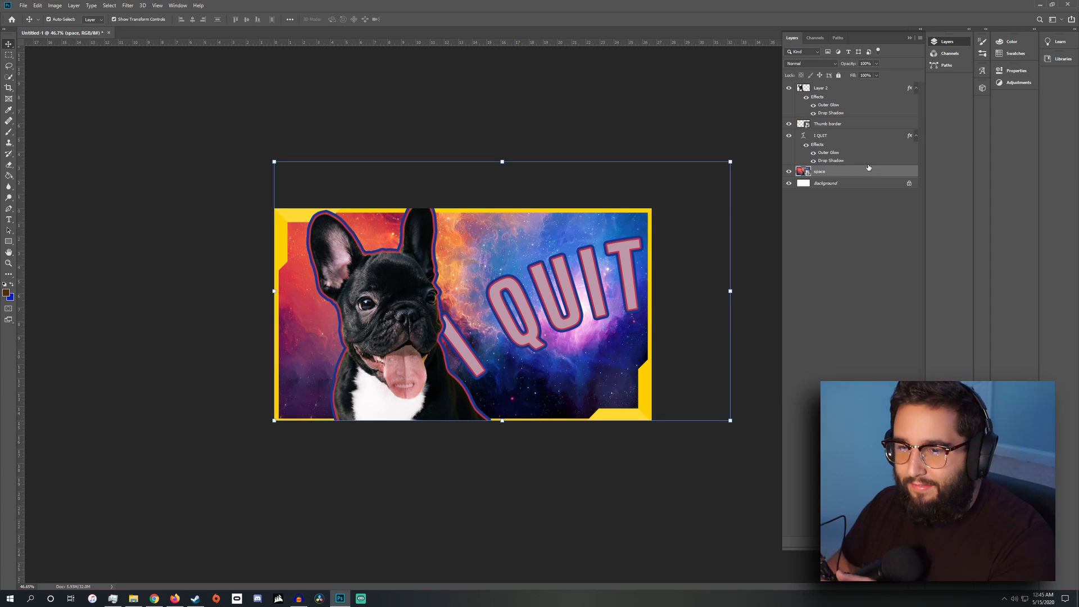
pyautogui.click(128, 5)
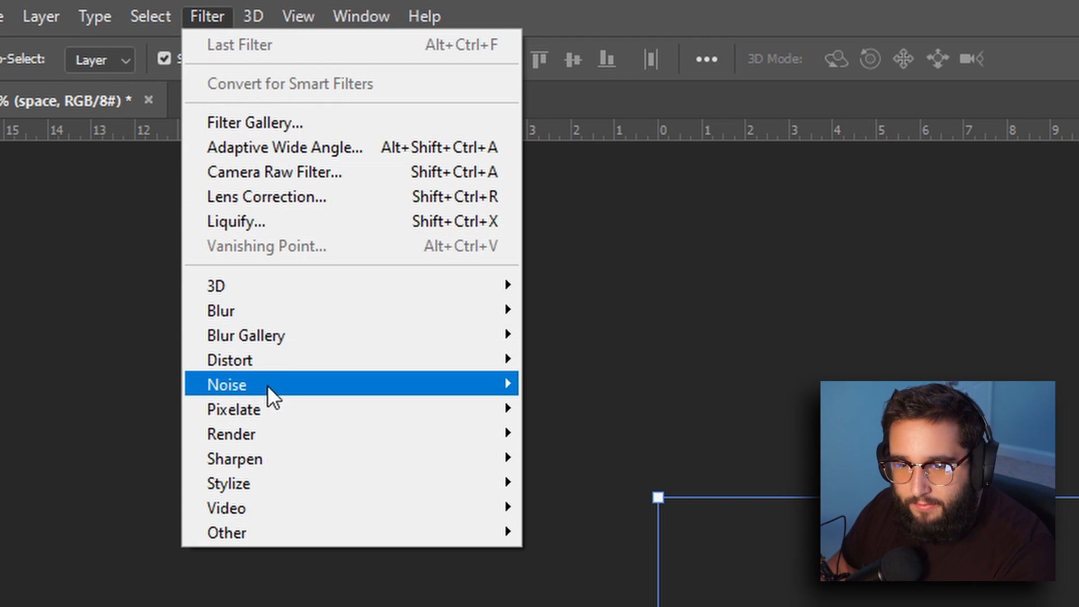
pyautogui.moveTo(232, 310)
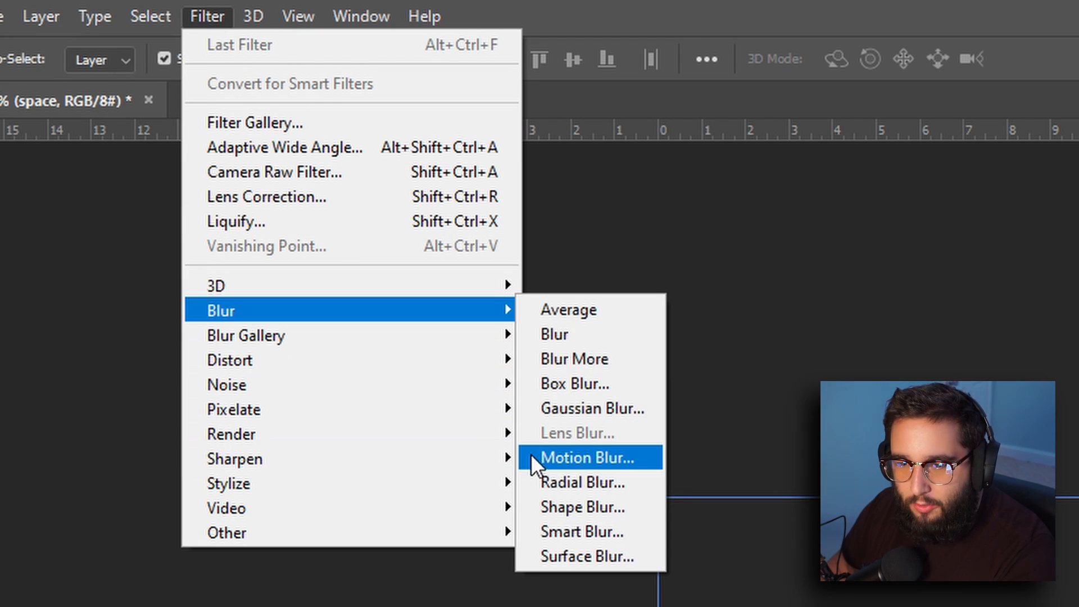
pyautogui.click(584, 407)
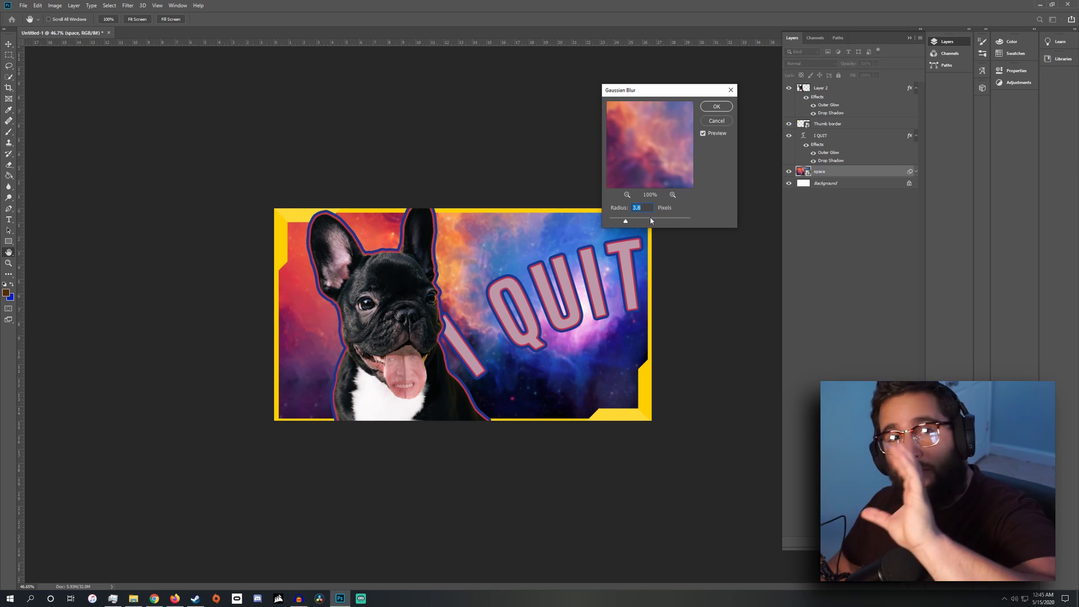
pyautogui.moveTo(625, 222); pyautogui.dragTo(628, 223)
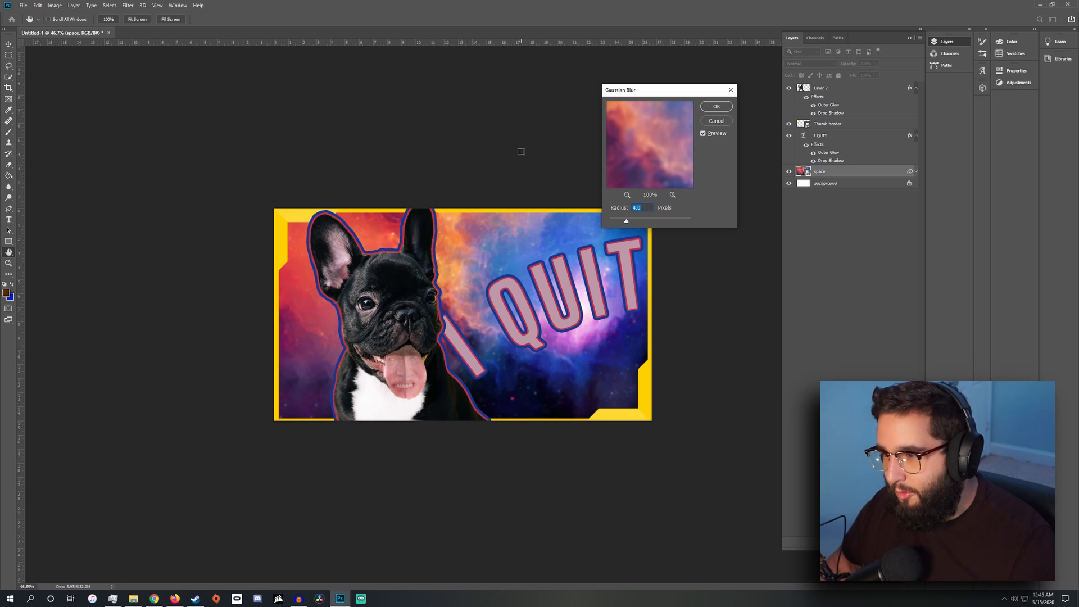
pyautogui.click(716, 107)
pyautogui.scroll(-3, 524, 214)
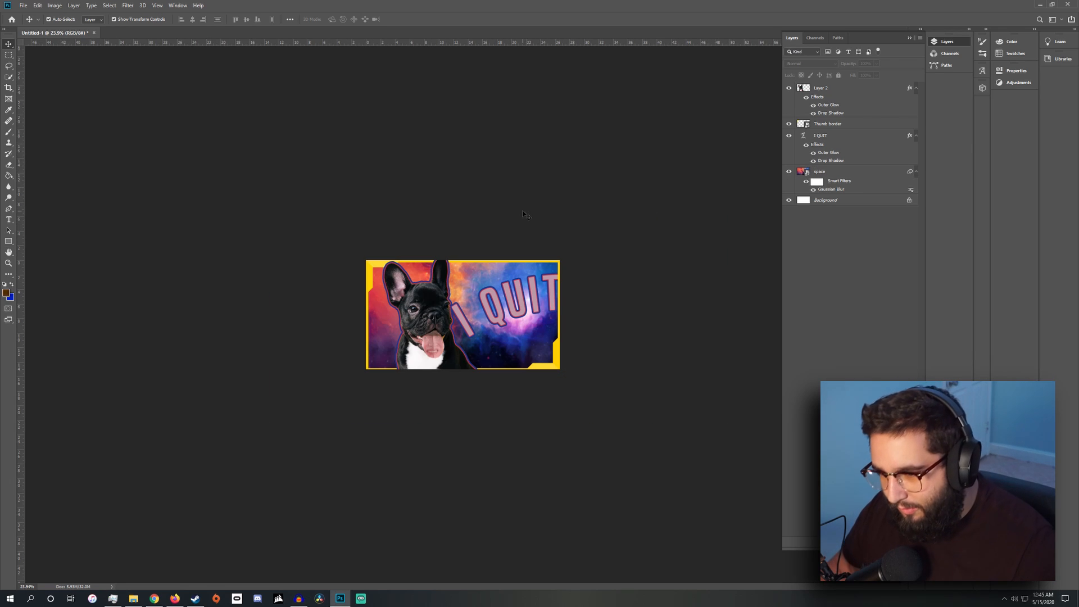
pyautogui.scroll(3, 524, 214)
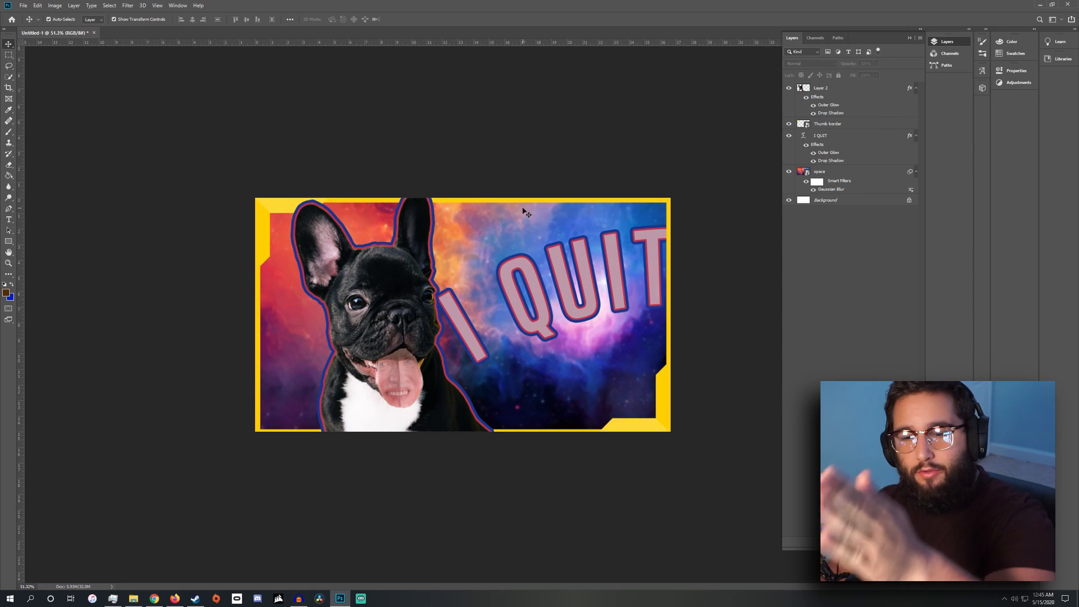
# Open the export options for the finished thumbnail to reach Quick Export as PNG
pyautogui.click(23, 6)
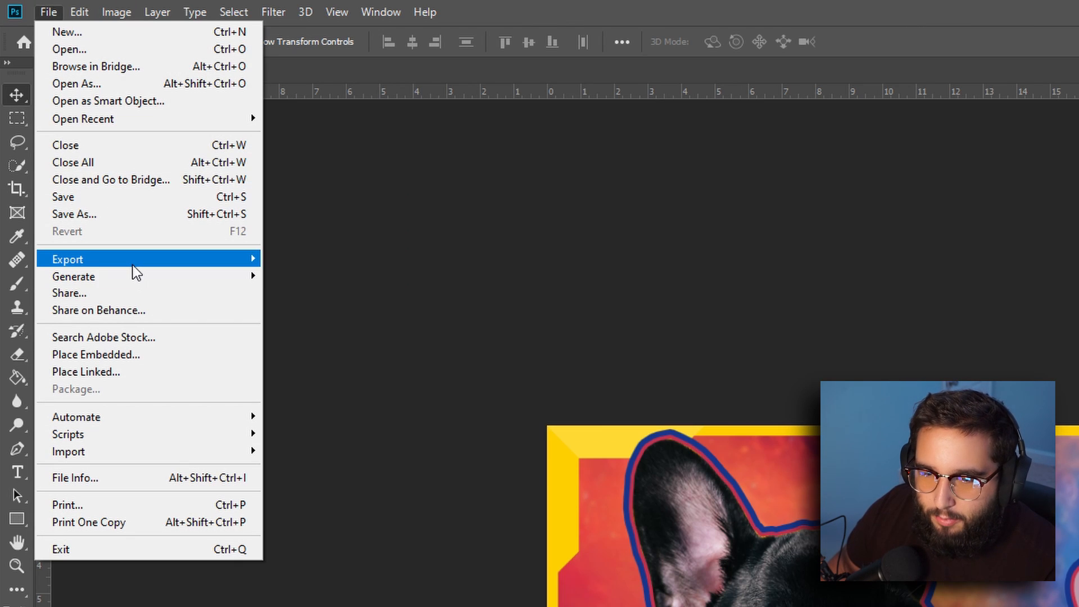
pyautogui.moveTo(132, 272)
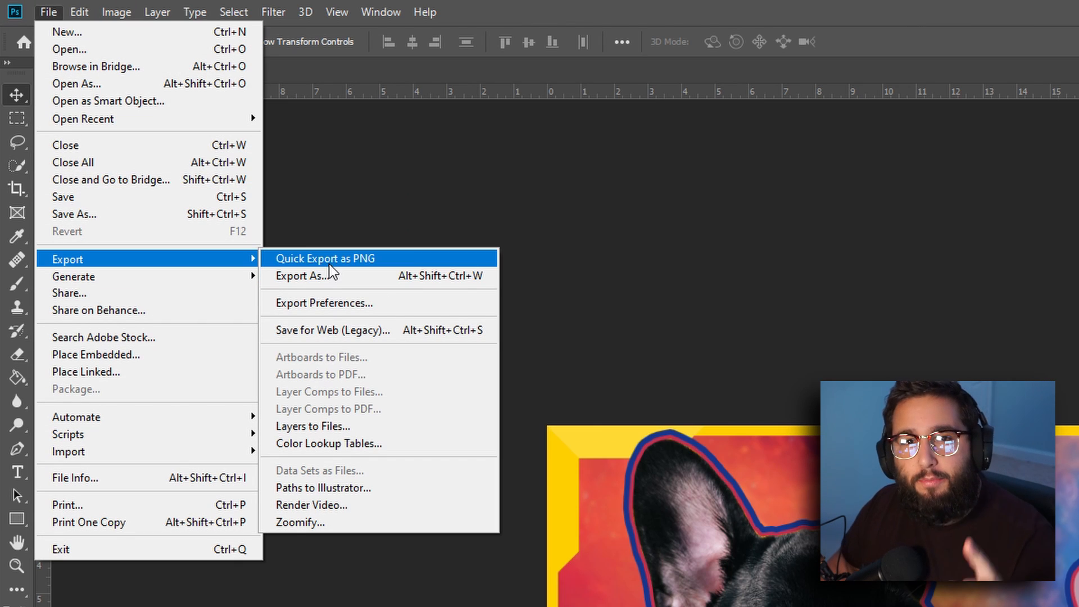